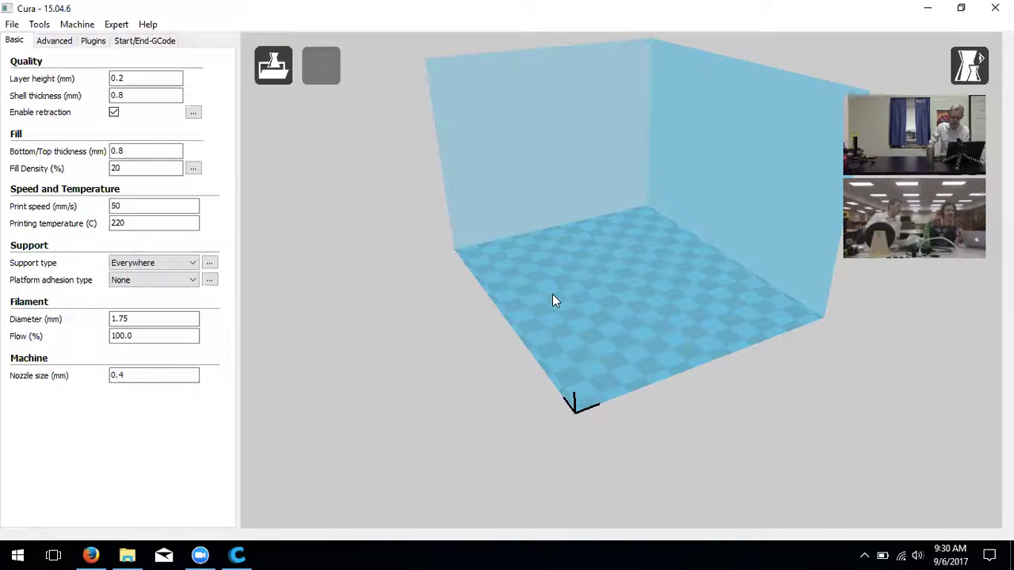
- Add a new machine with the configuration wizard, choosing Other as the machine kind and Mendel as the predefined profile
{"action": "left_click", "coordinate": [77, 24]}
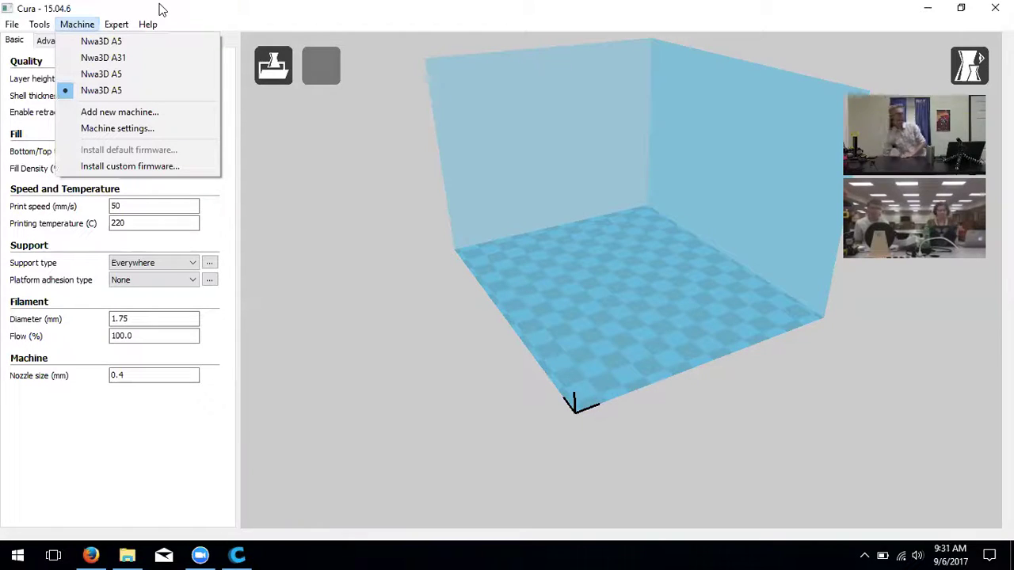
{"action": "left_click", "coordinate": [68, 26]}
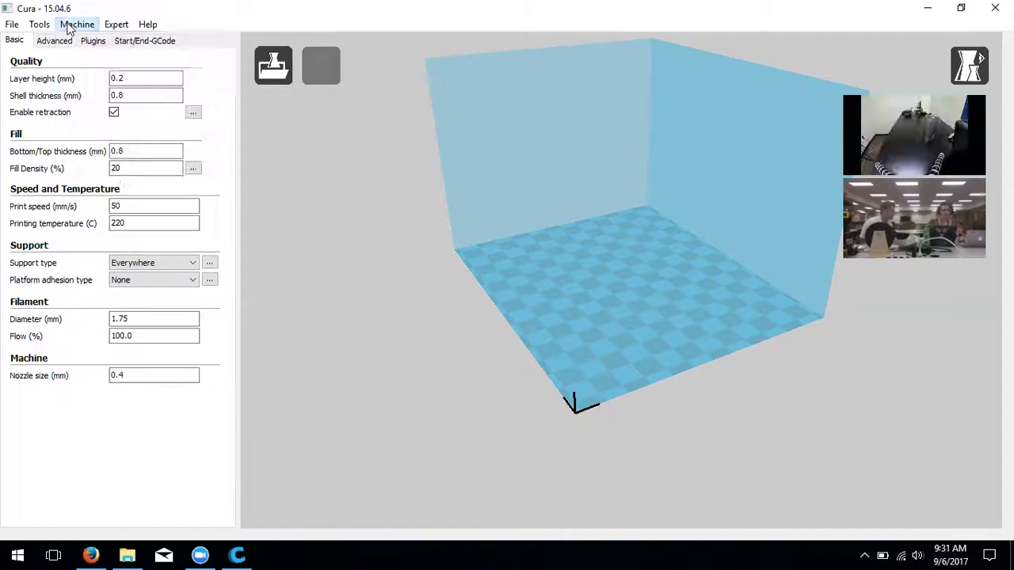
{"action": "left_click", "coordinate": [68, 26]}
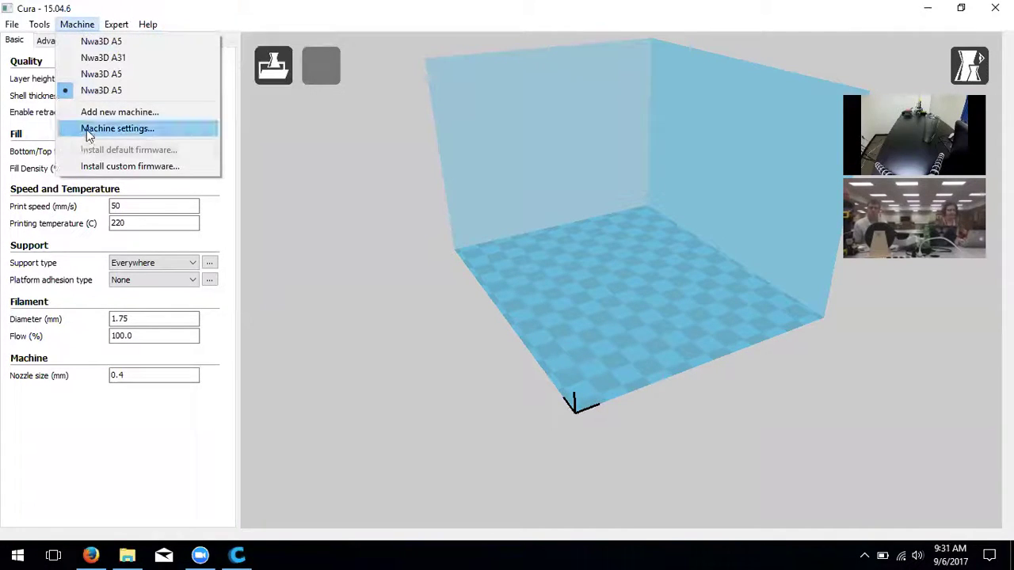
{"action": "left_click", "coordinate": [111, 112]}
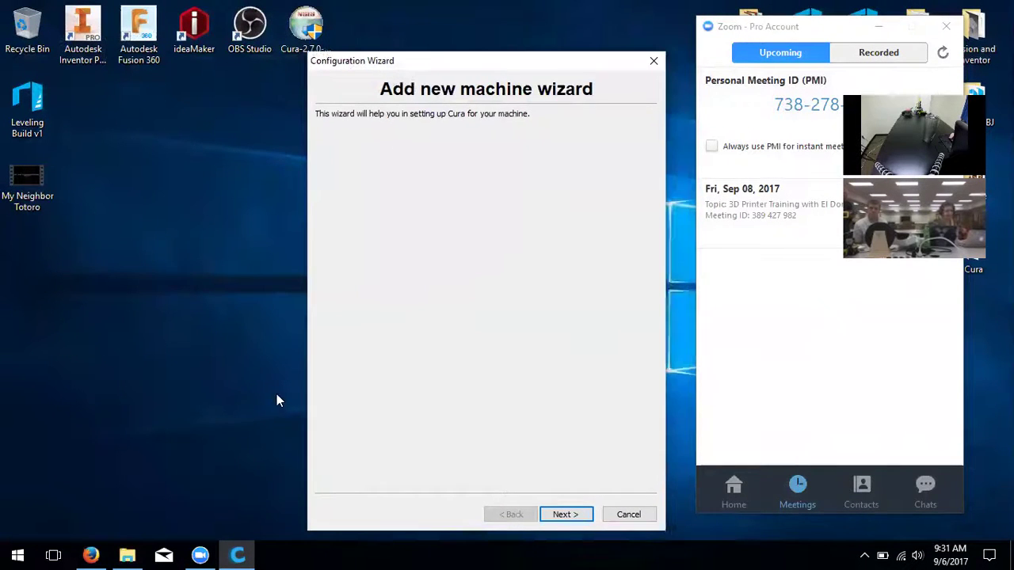
{"action": "left_click", "coordinate": [566, 514]}
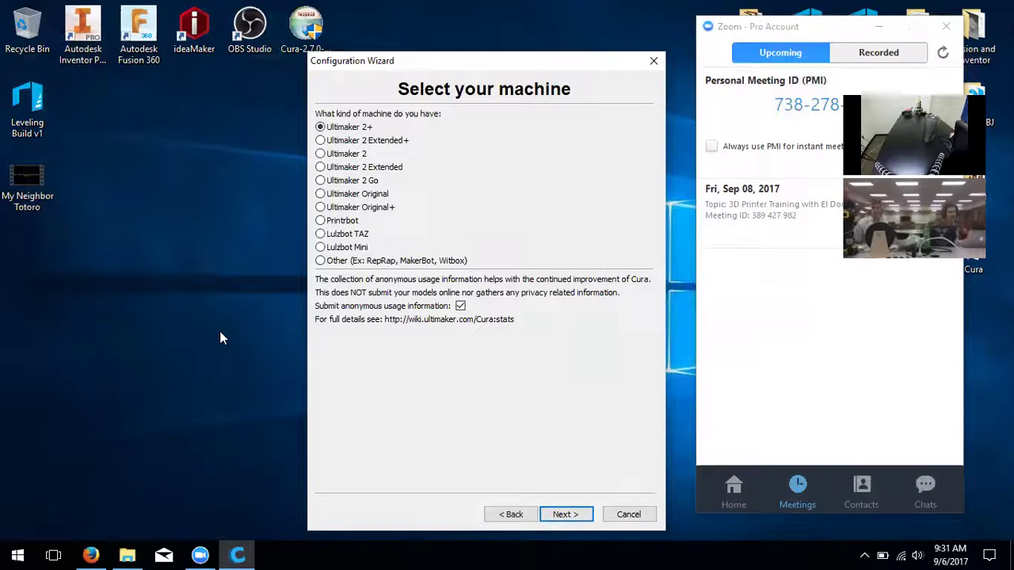
{"action": "left_click", "coordinate": [330, 263]}
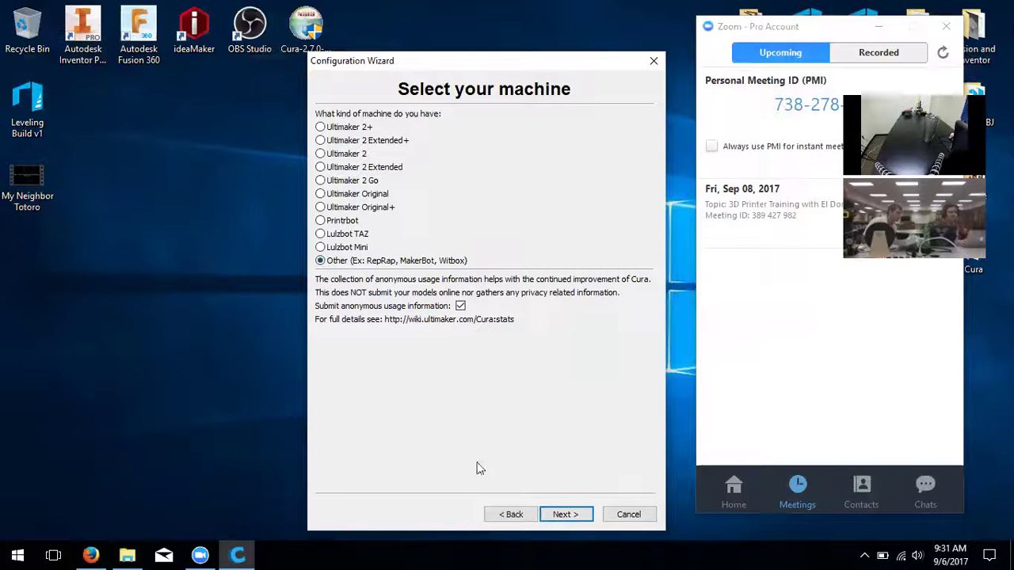
{"action": "left_click", "coordinate": [575, 514]}
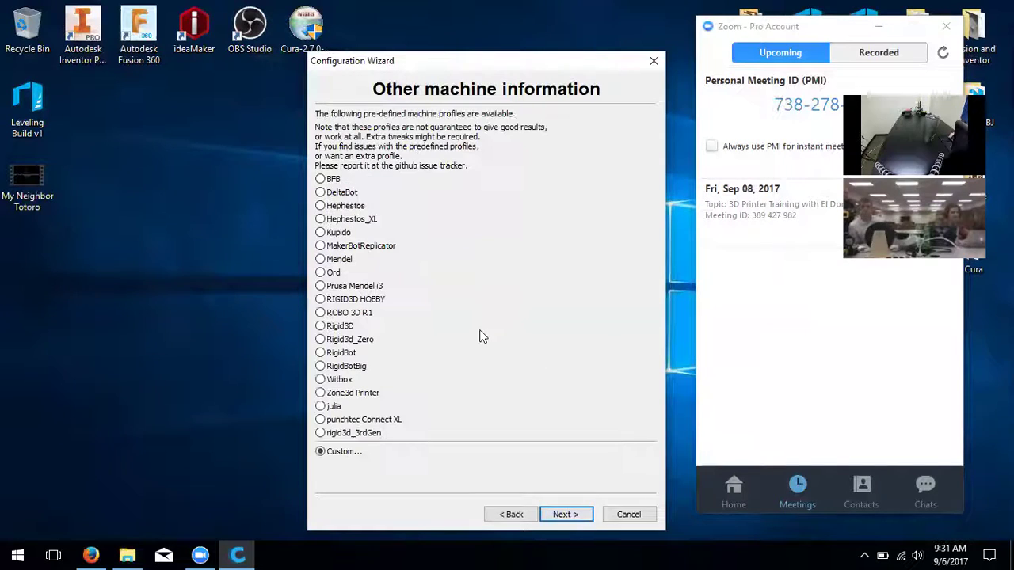
{"action": "left_click", "coordinate": [352, 264]}
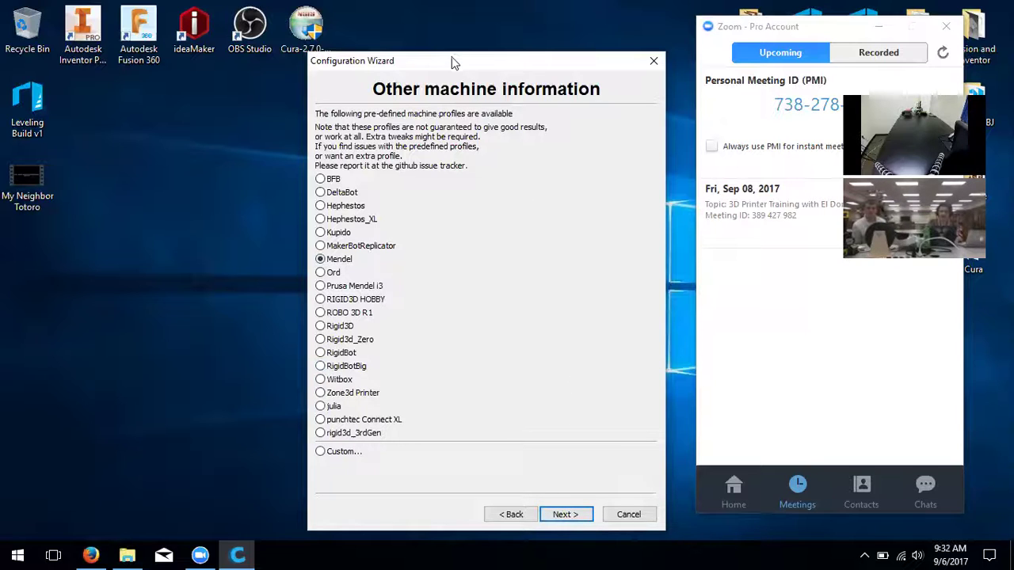
{"action": "left_click", "coordinate": [577, 511]}
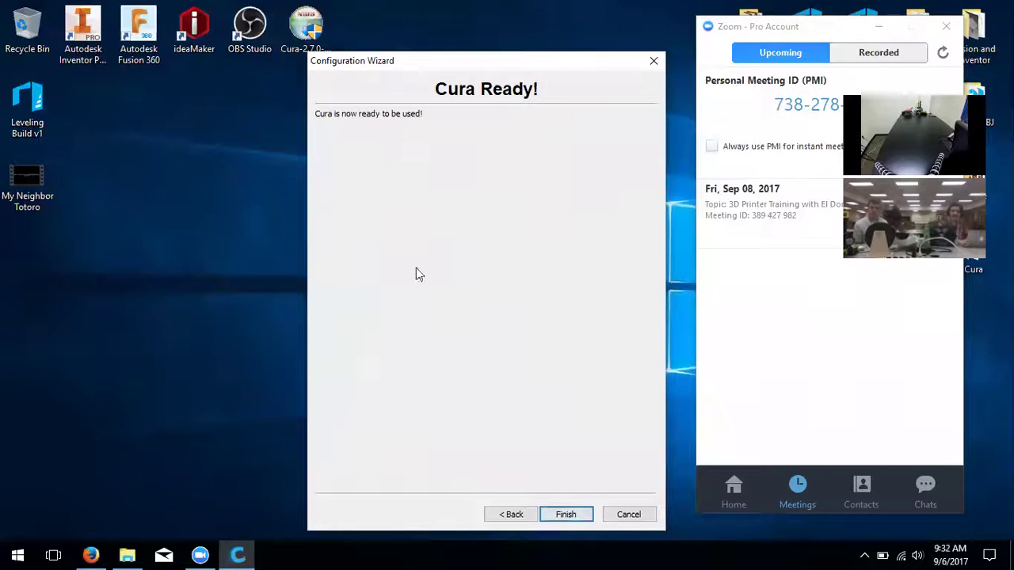
{"action": "left_click", "coordinate": [573, 514]}
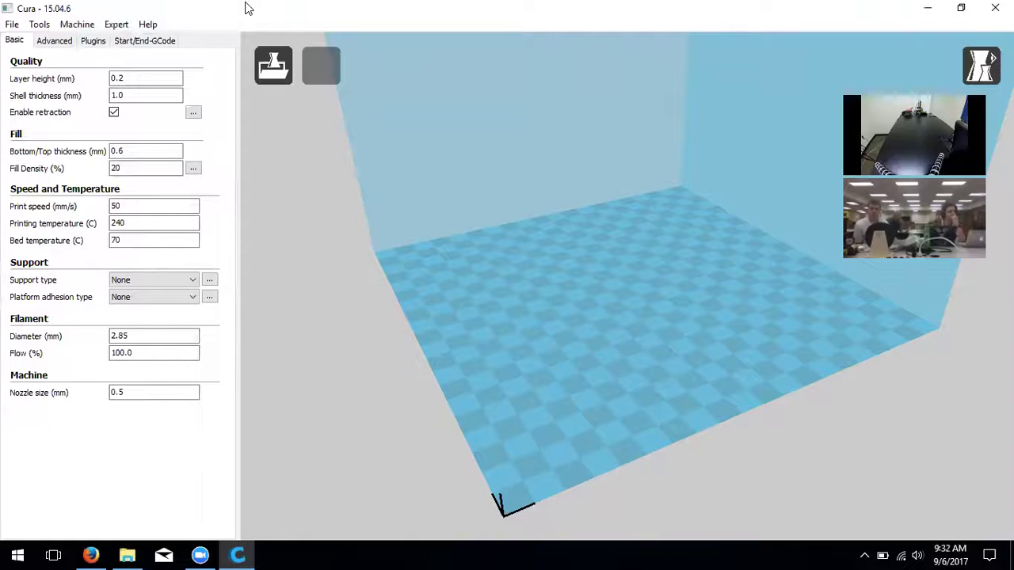
- Set the shell thickness in the quality settings to 0.8 mm
{"action": "left_click", "coordinate": [165, 78]}
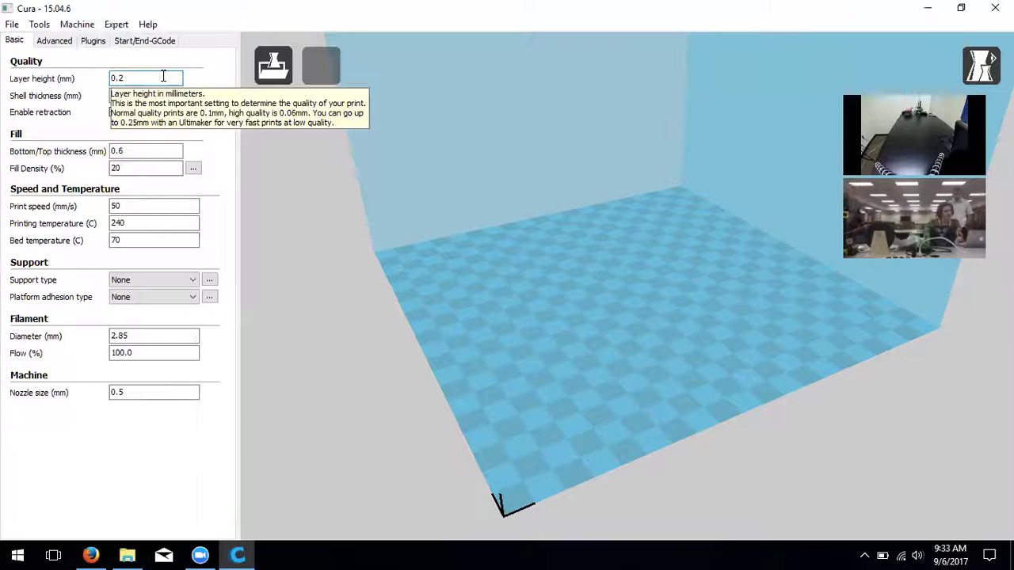
{"action": "left_click", "coordinate": [165, 94]}
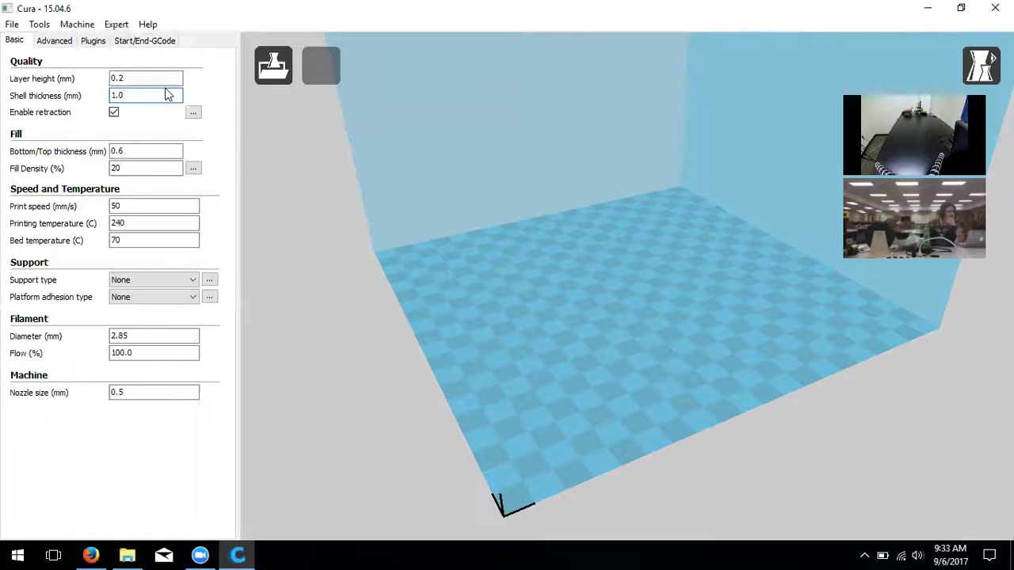
{"action": "key", "text": "BackSpace"}
{"action": "key", "text": "BackSpace"}
{"action": "key", "text": "BackSpace"}
{"action": "type", "text": "0.8"}
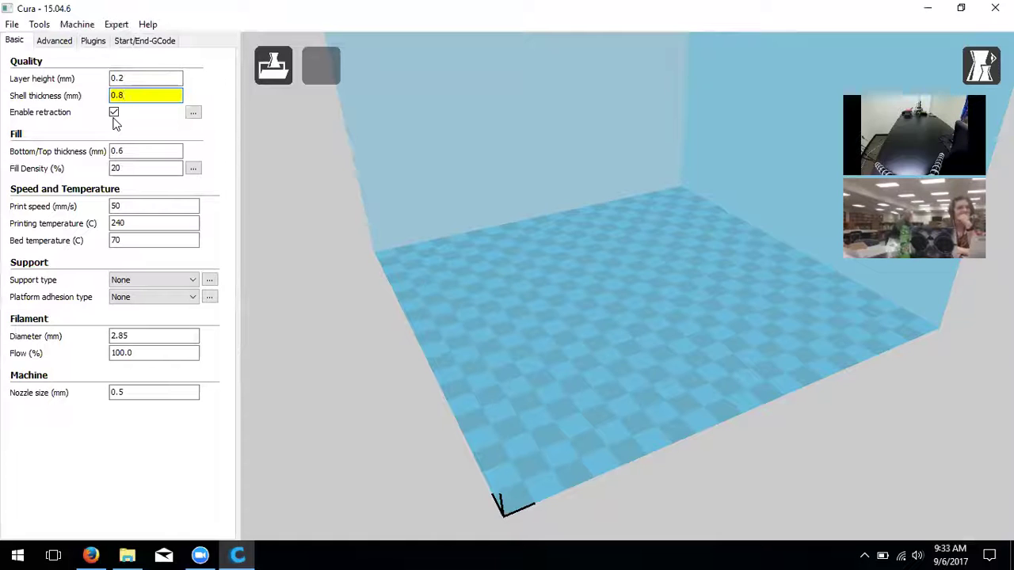
- Set the fill's bottom/top thickness to 0.8 mm and the fill density to 5%
{"action": "left_click", "coordinate": [141, 150]}
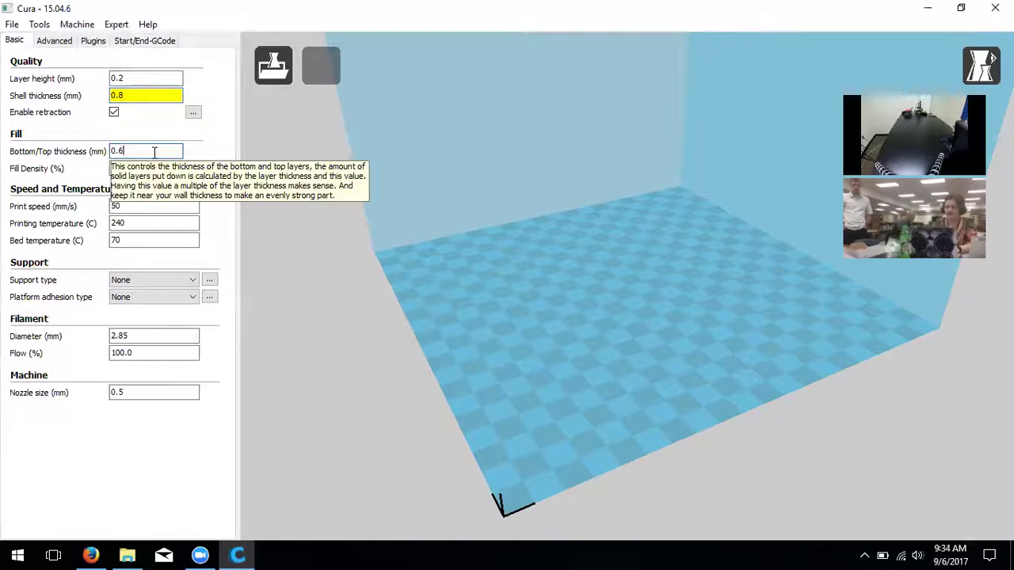
{"action": "key", "text": "BackSpace"}
{"action": "key", "text": "BackSpace"}
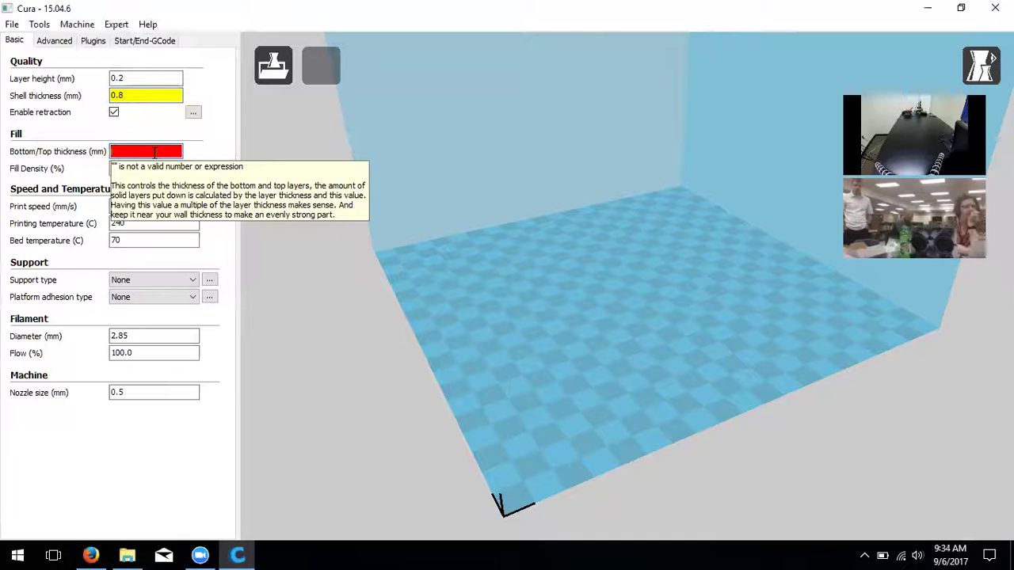
{"action": "type", "text": "0.8"}
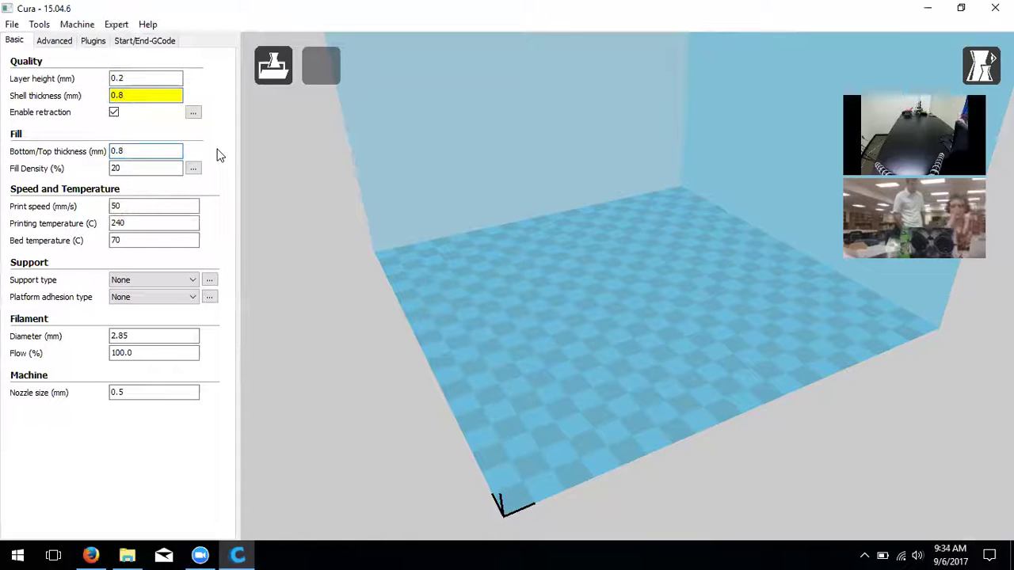
{"action": "left_click", "coordinate": [150, 168]}
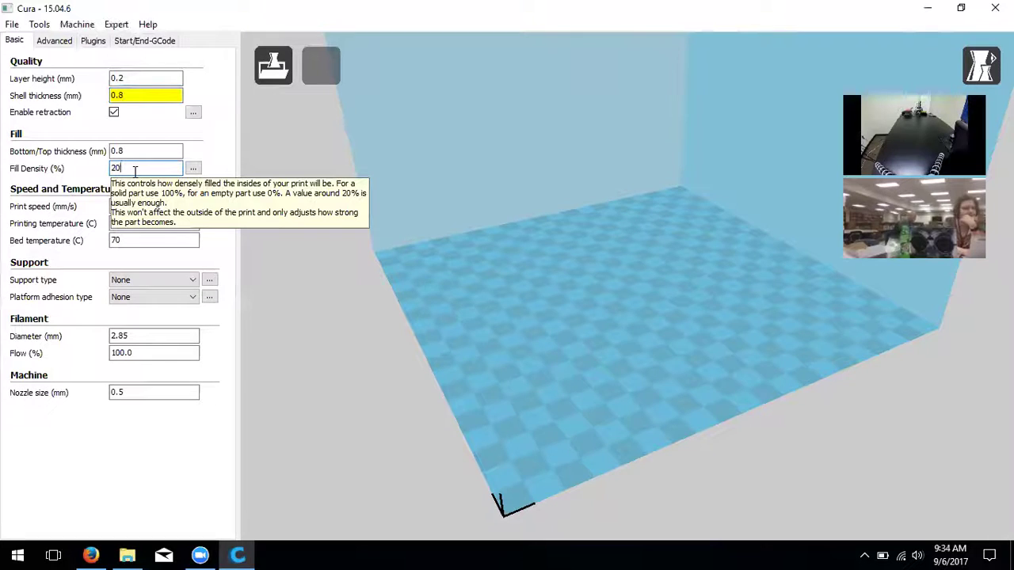
{"action": "key", "text": "BackSpace"}
{"action": "key", "text": "BackSpace"}
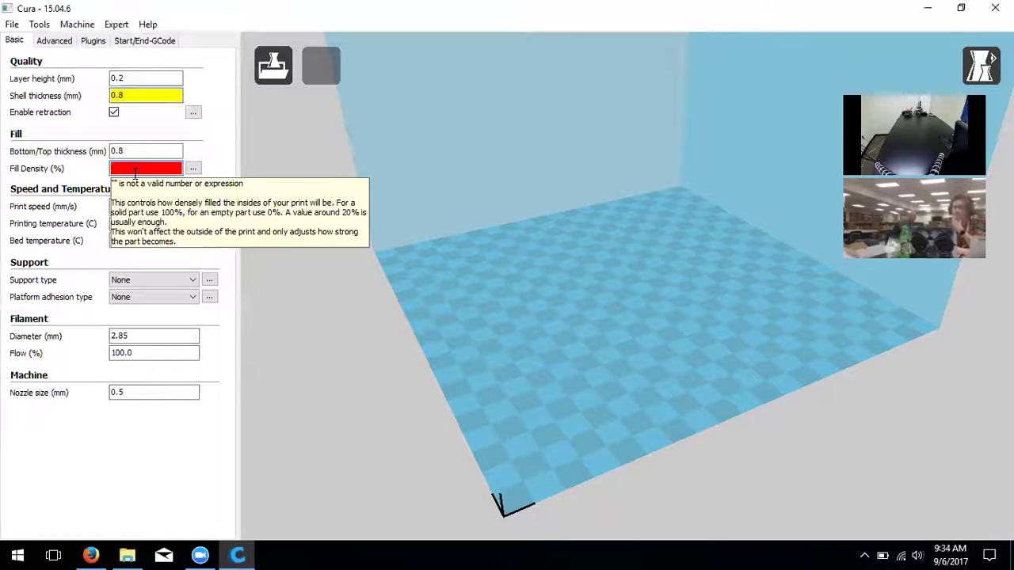
{"action": "type", "text": "5"}
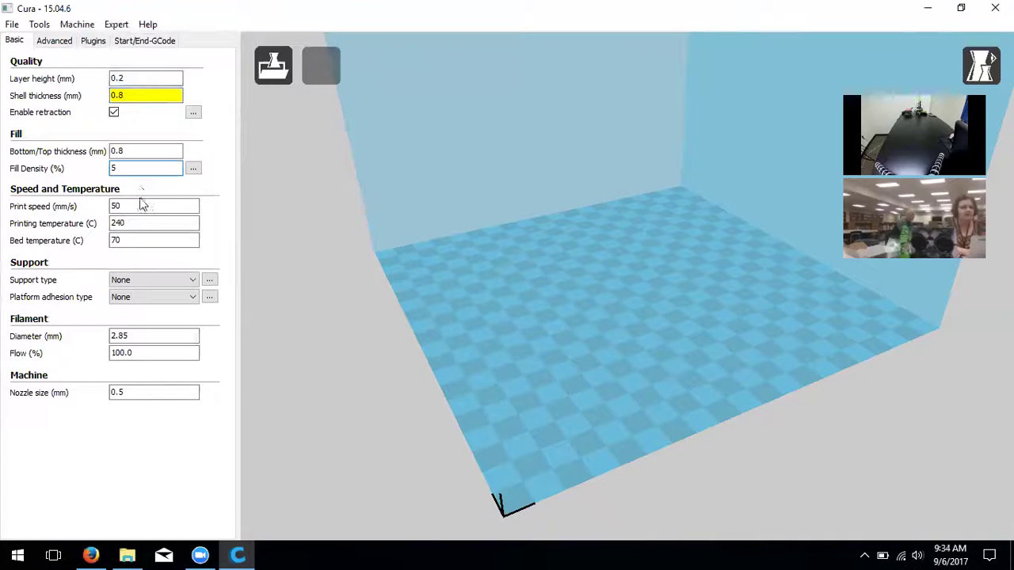
- Set the printing temperature to 220 °C and the bed temperature to 0 °C
{"action": "left_click", "coordinate": [143, 202]}
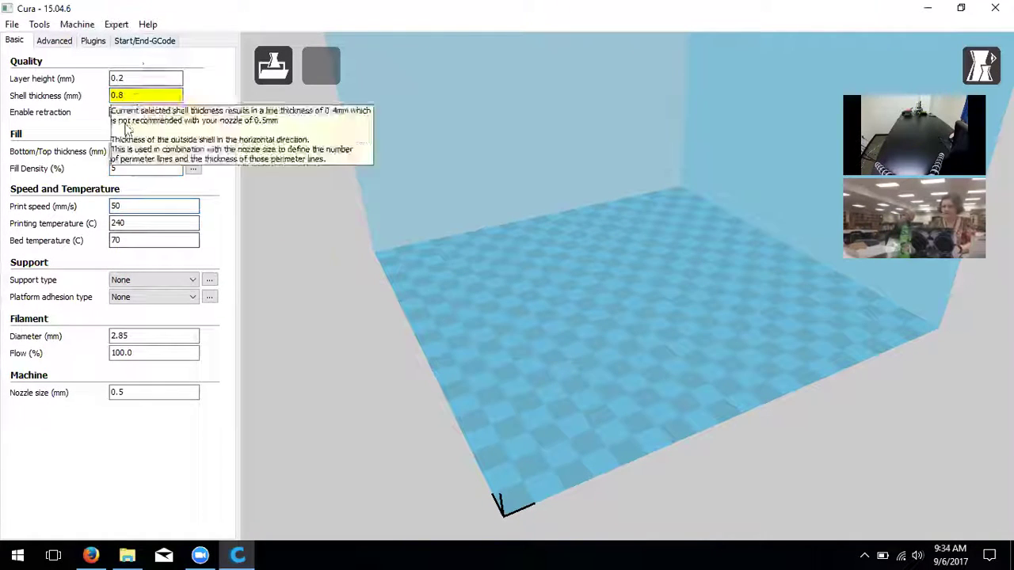
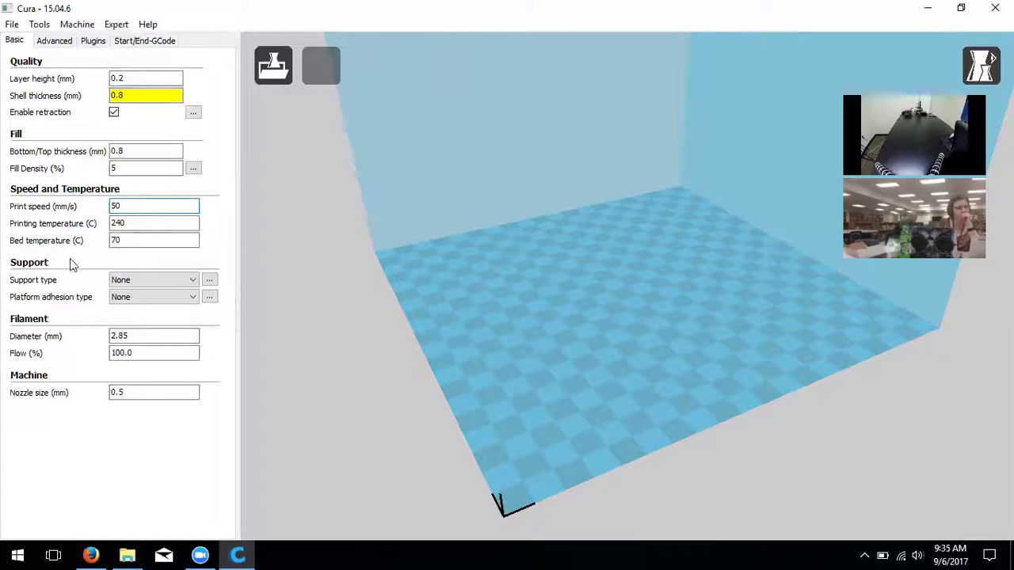
{"action": "mouse_move", "coordinate": [176, 206]}
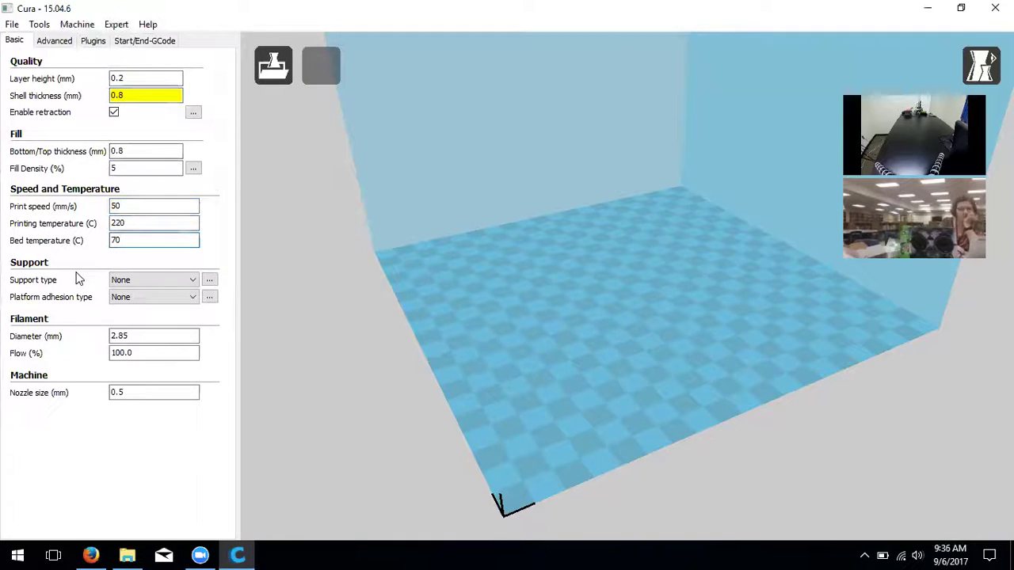
{"action": "key", "text": "BackSpace"}
{"action": "key", "text": "BackSpace"}
{"action": "type", "text": "0"}
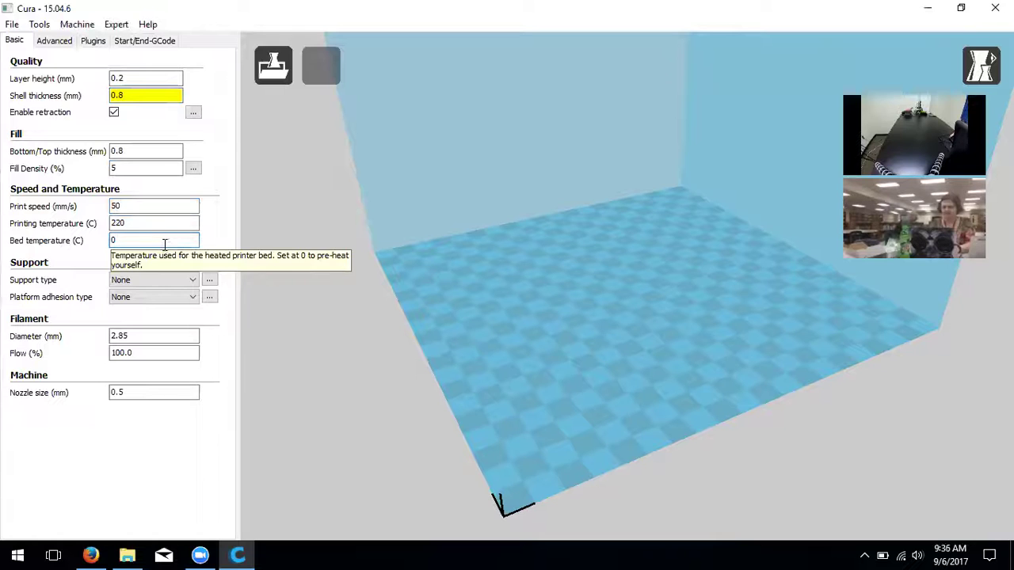
- Set the support type to Everywhere and the platform adhesion type to None
{"action": "left_click", "coordinate": [190, 280]}
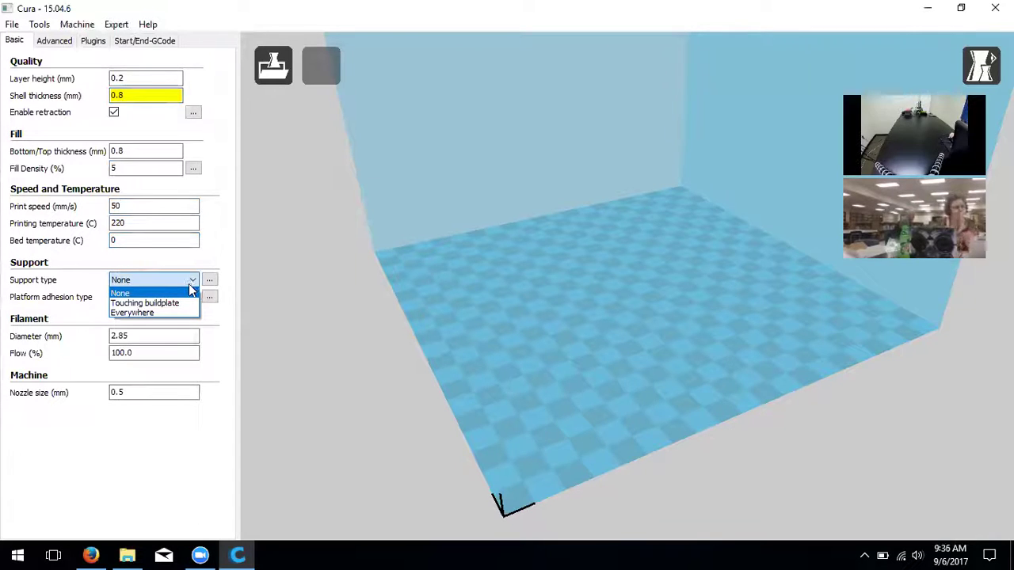
{"action": "left_click", "coordinate": [179, 312]}
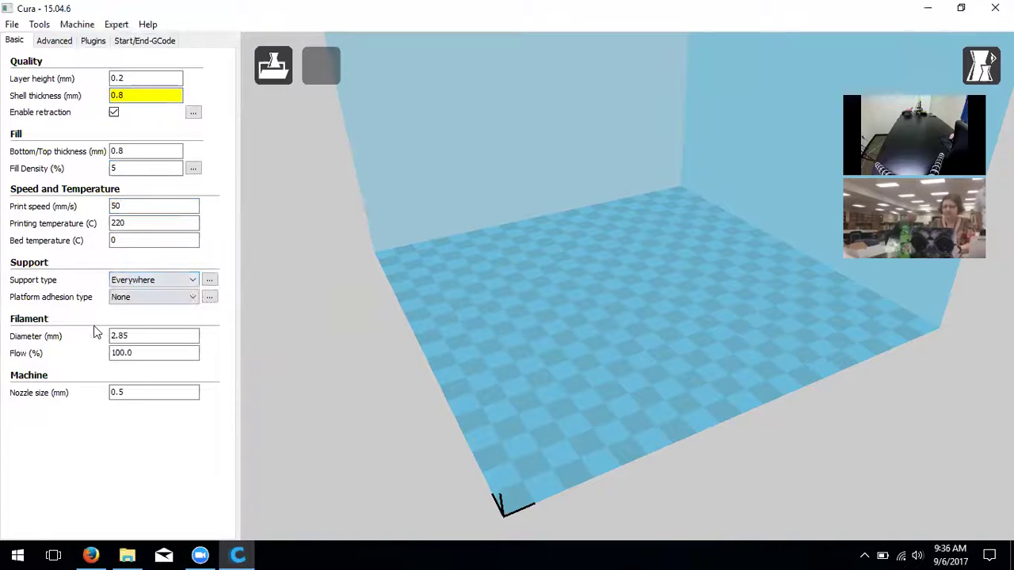
{"action": "left_click", "coordinate": [120, 298]}
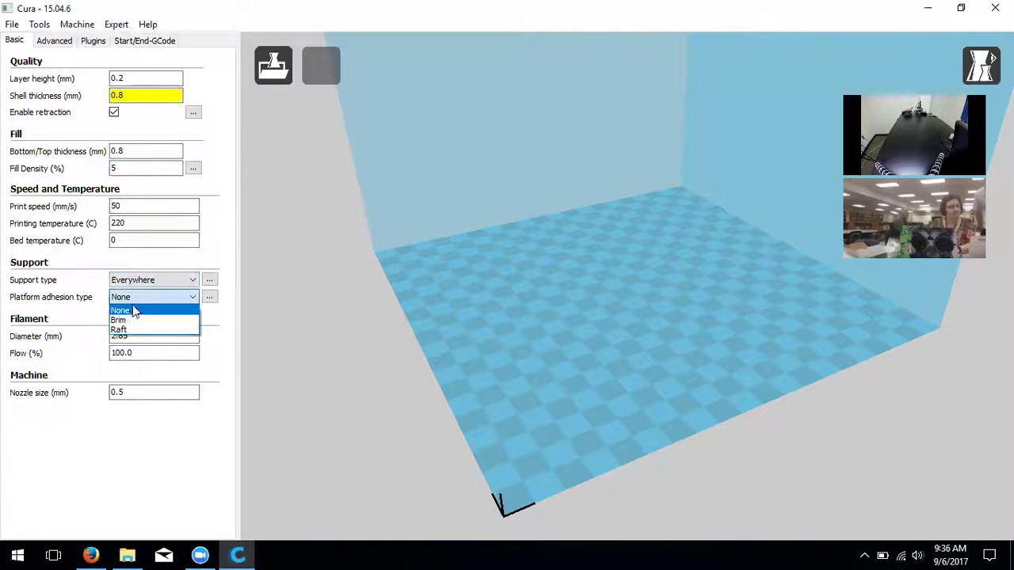
{"action": "left_click", "coordinate": [134, 310]}
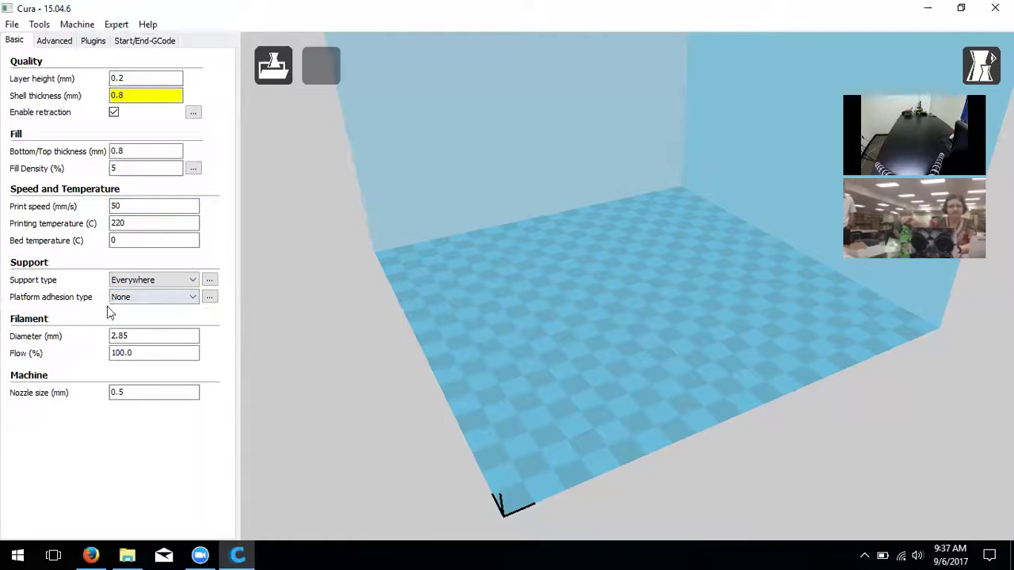
{"action": "left_click", "coordinate": [136, 298]}
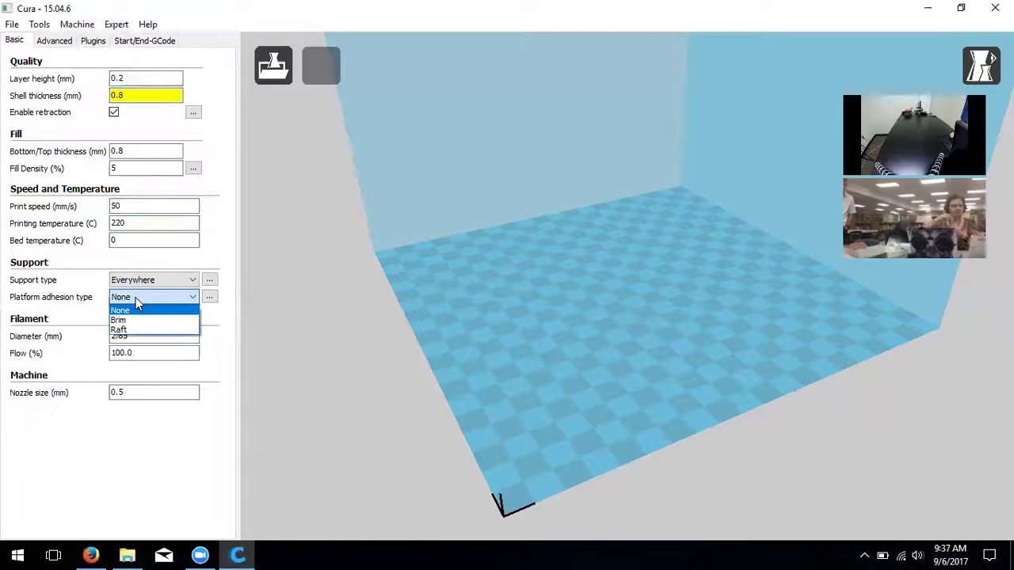
{"action": "left_click", "coordinate": [135, 297]}
{"action": "left_click", "coordinate": [135, 297]}
{"action": "left_click", "coordinate": [136, 297]}
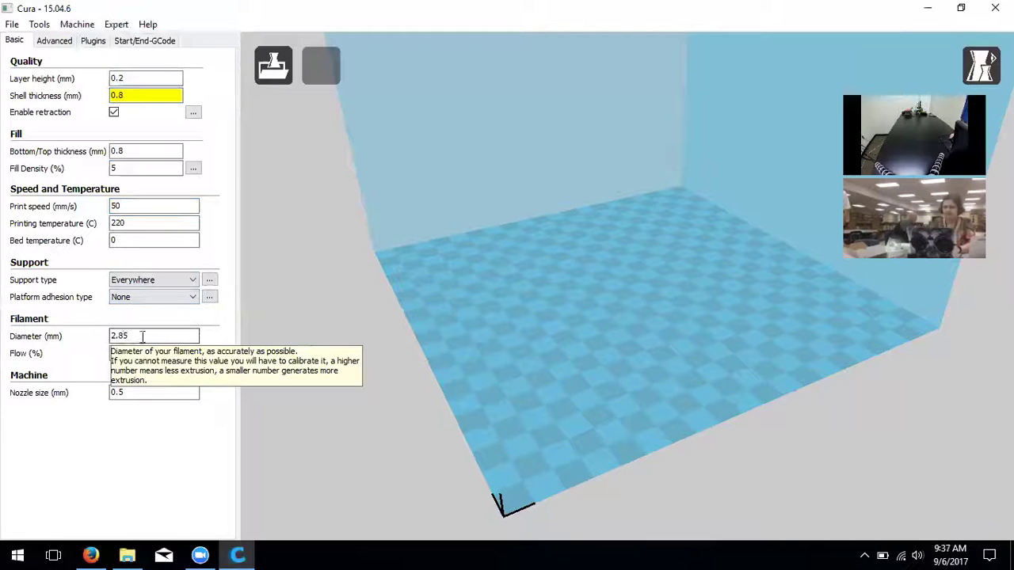
- Set the filament diameter to 1.75 mm and the machine's nozzle size to 0.4 mm
{"action": "double_click", "coordinate": [117, 335]}
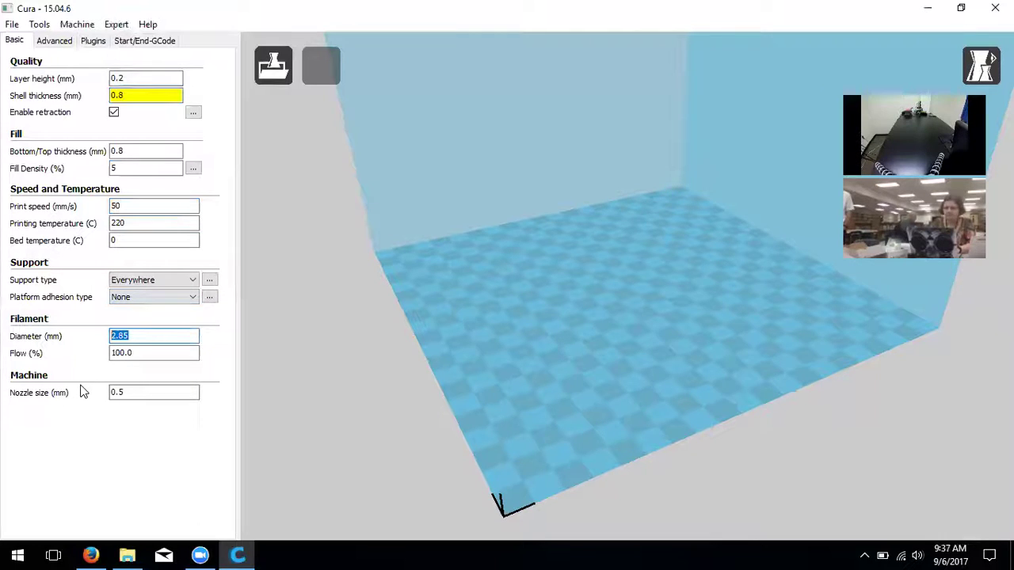
{"action": "key", "text": "BackSpace"}
{"action": "type", "text": "1.75"}
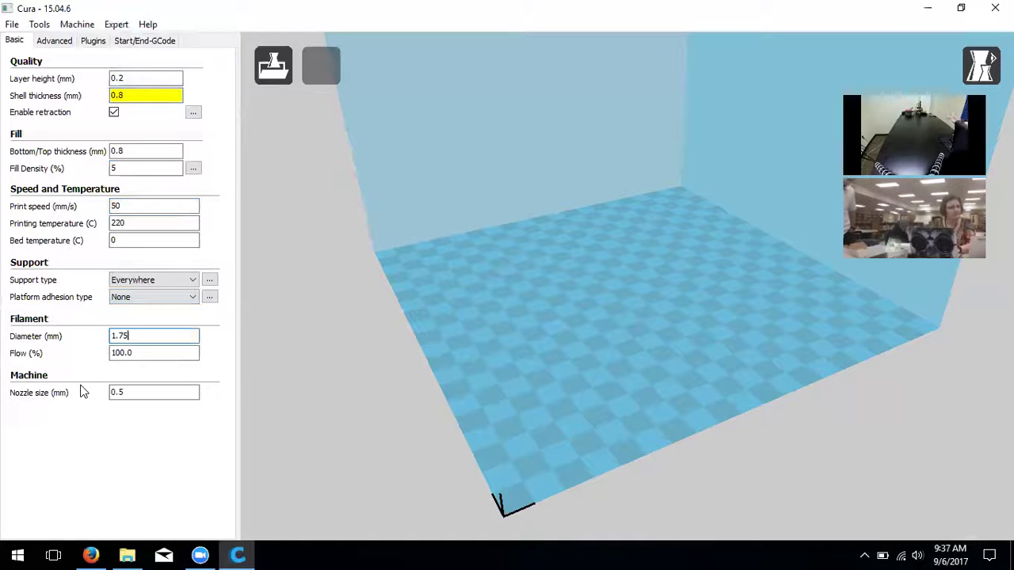
{"action": "left_click", "coordinate": [137, 351]}
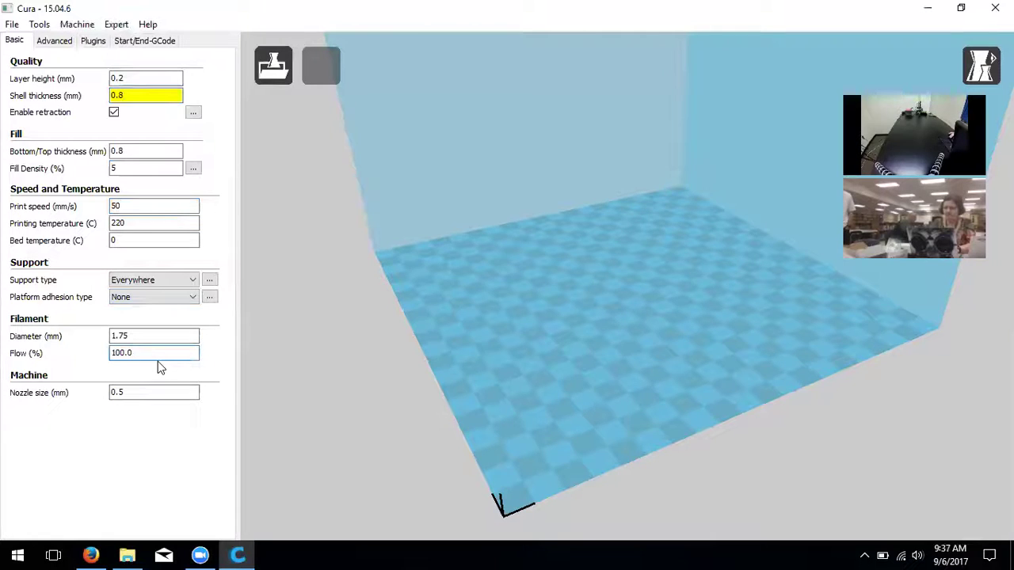
{"action": "left_click", "coordinate": [143, 393]}
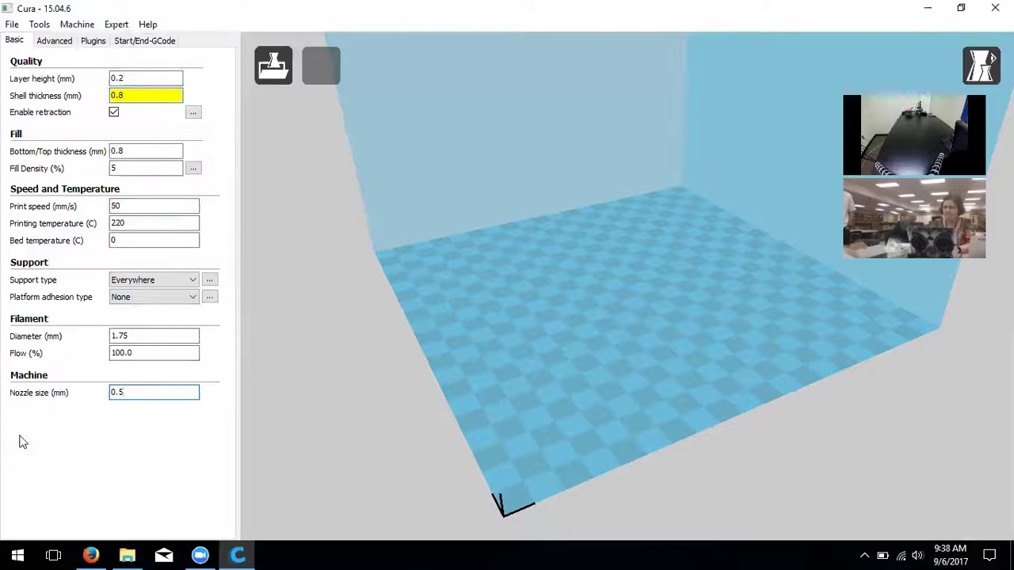
{"action": "key", "text": "BackSpace"}
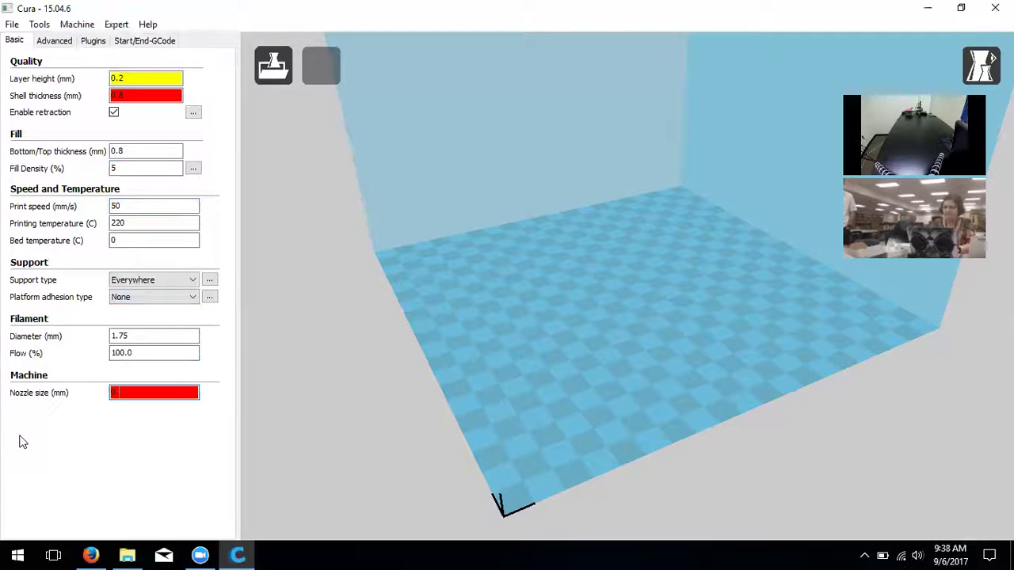
{"action": "type", "text": "4"}
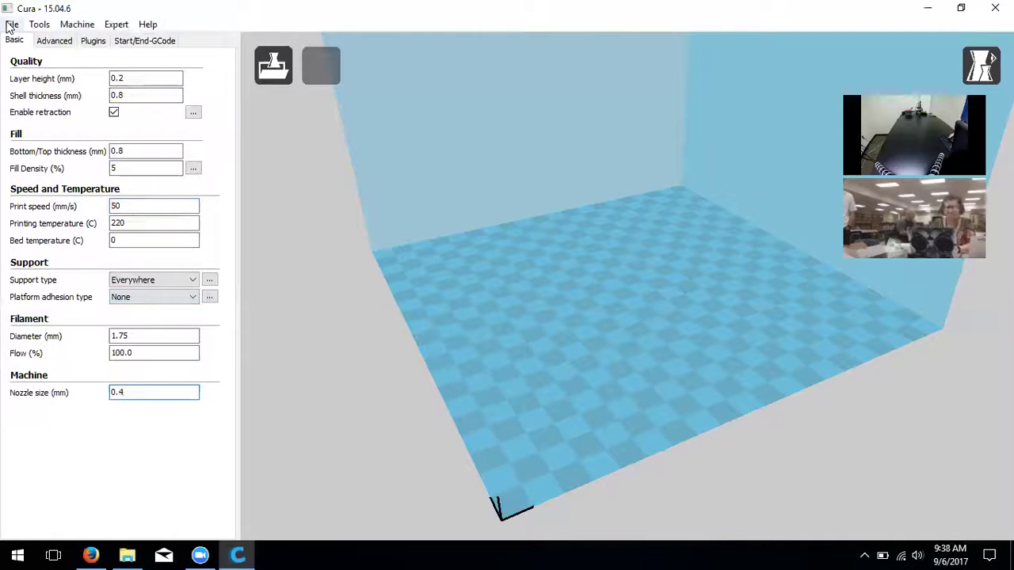
- Set the Mendel machine's maximum width to 125 mm, depth to 150 mm and height to 100 mm, and disable its heated bed
{"action": "left_click", "coordinate": [70, 25]}
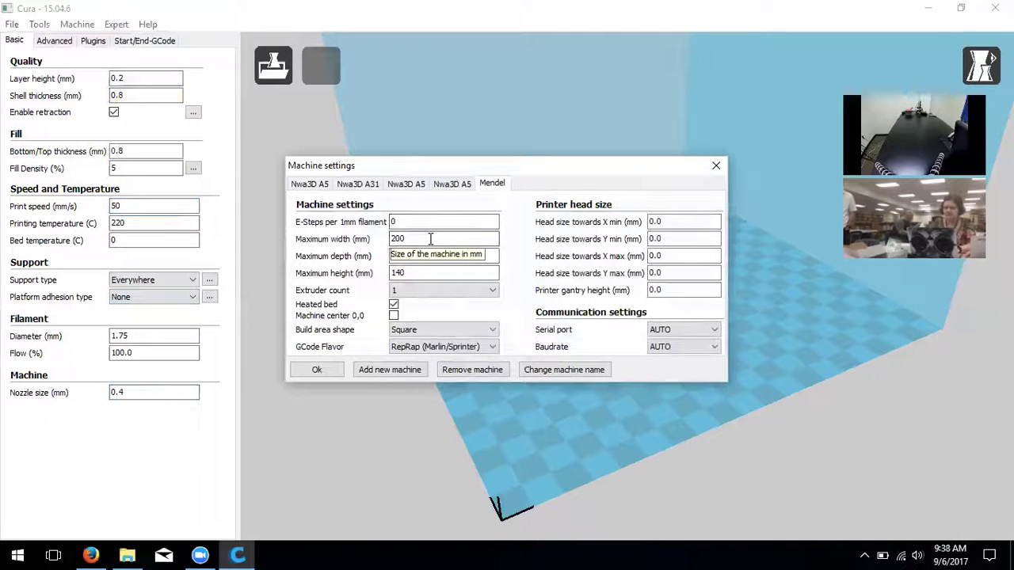
{"action": "left_click", "coordinate": [484, 239]}
{"action": "left_click_drag", "start_coordinate": [408, 239], "coordinate": [340, 240]}
{"action": "type", "text": "125"}
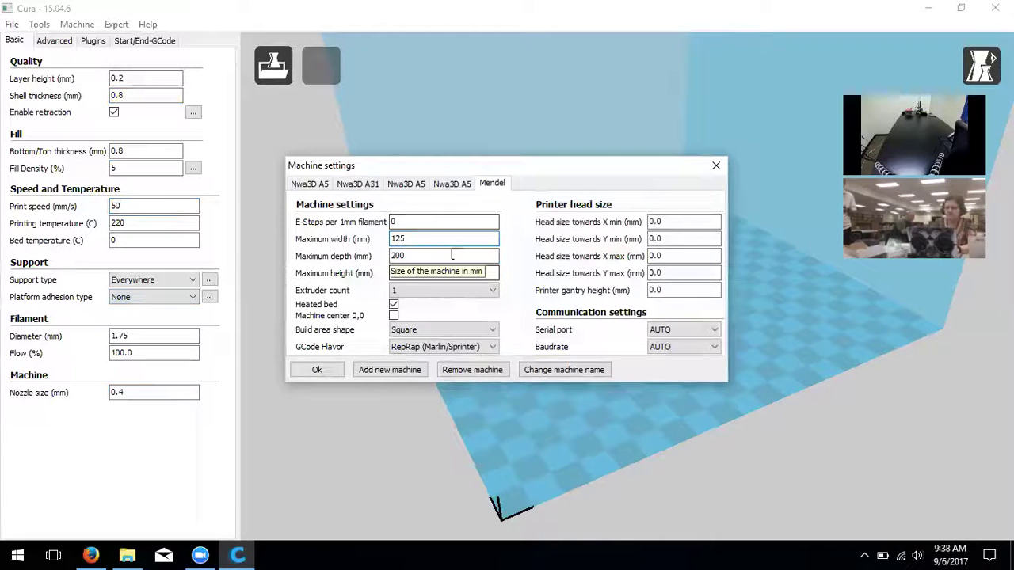
{"action": "left_click_drag", "start_coordinate": [414, 256], "coordinate": [311, 264]}
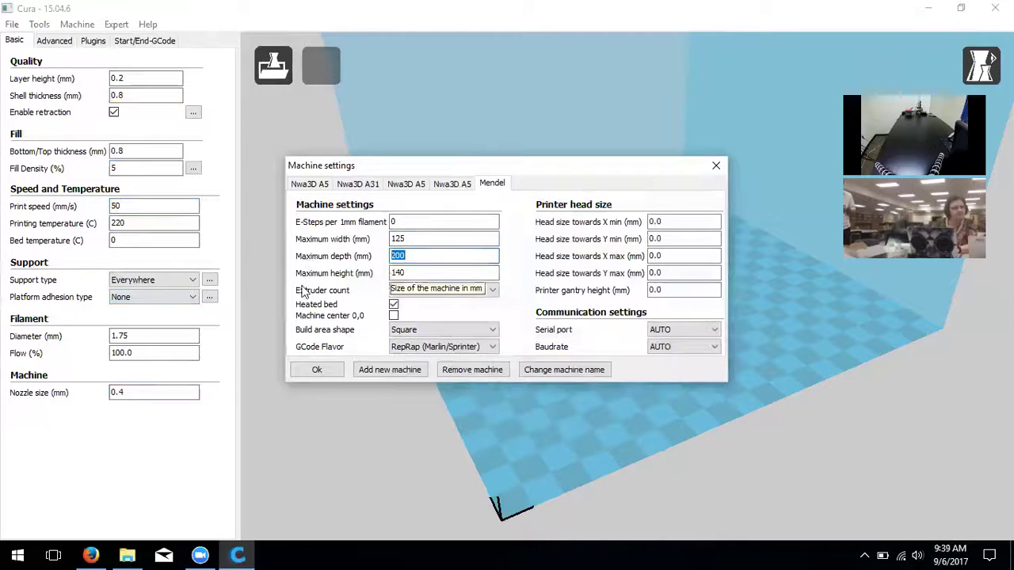
{"action": "type", "text": "150"}
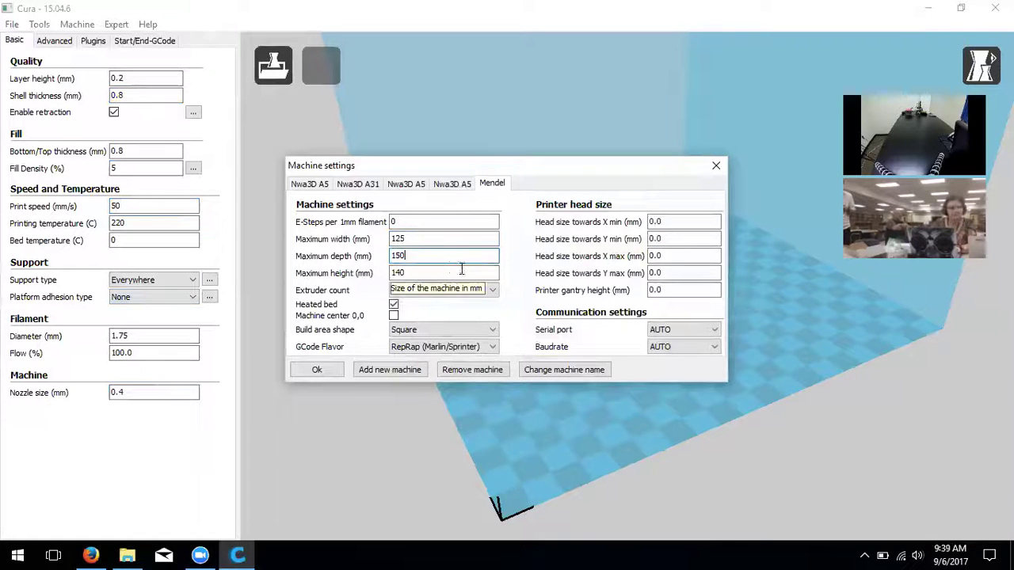
{"action": "left_click_drag", "start_coordinate": [457, 272], "coordinate": [302, 284]}
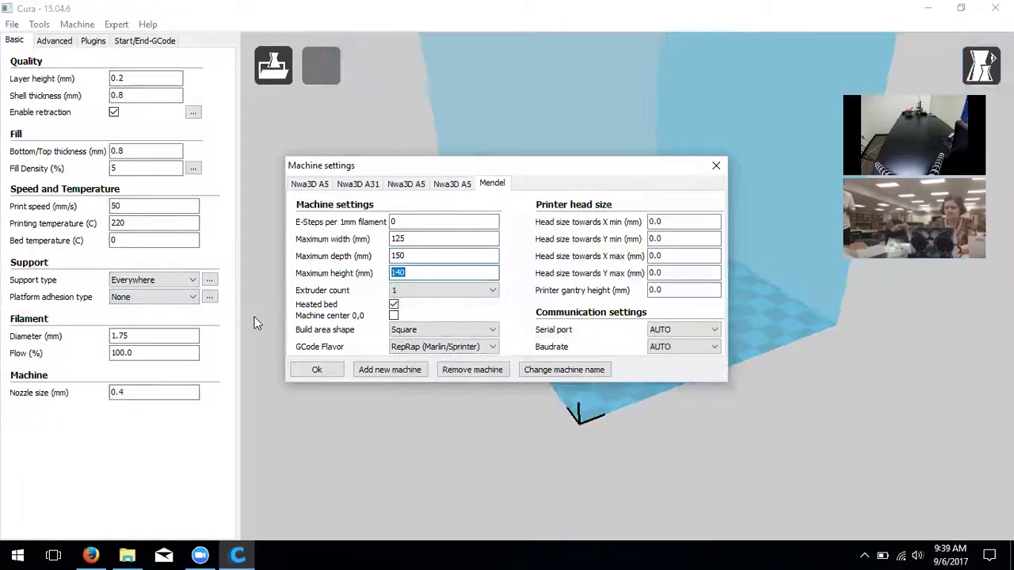
{"action": "type", "text": "100"}
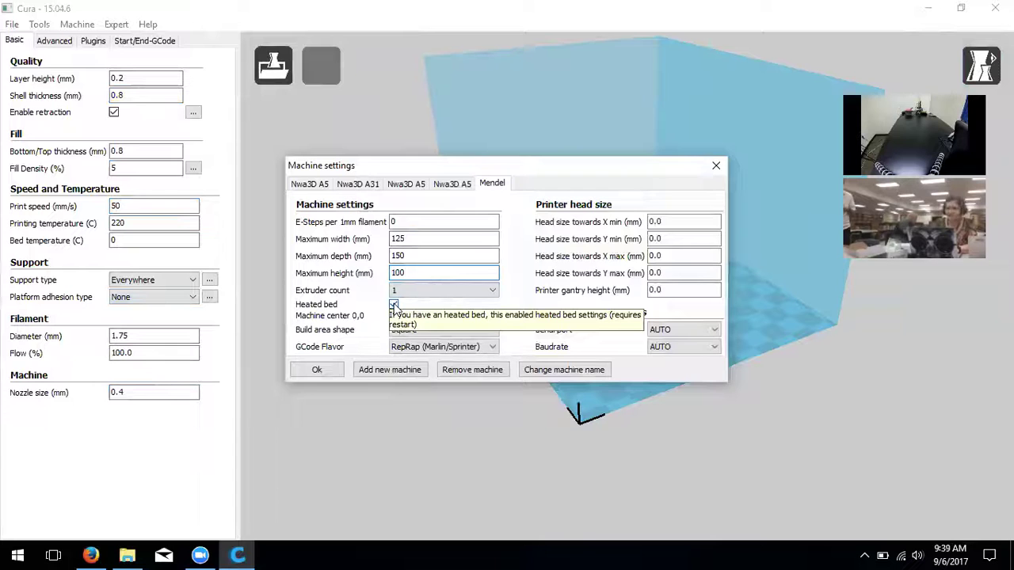
{"action": "left_click", "coordinate": [394, 305]}
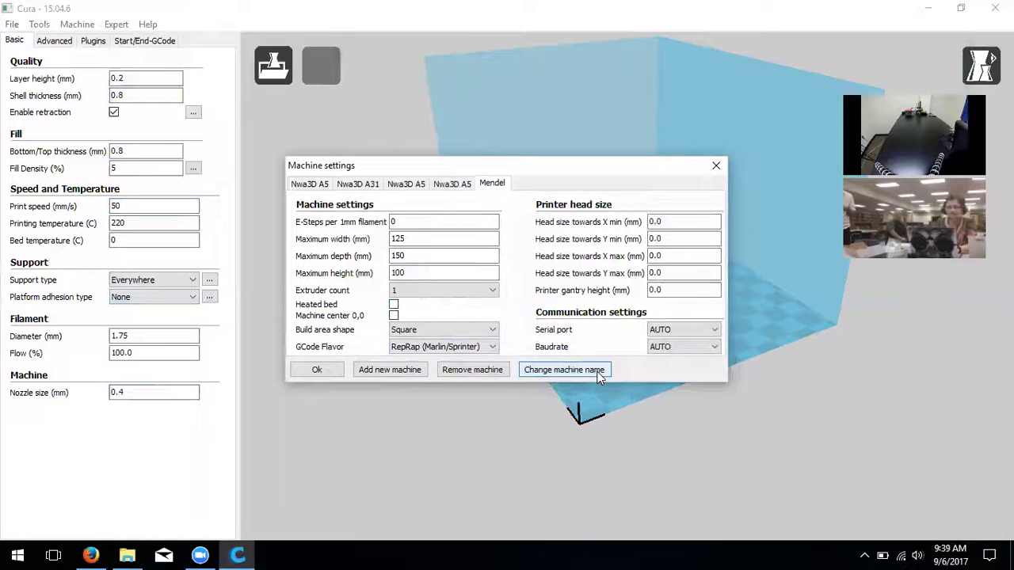
- Rename the Mendel machine as NWA3D A5 and accept the machine settings
{"action": "left_click", "coordinate": [564, 370]}
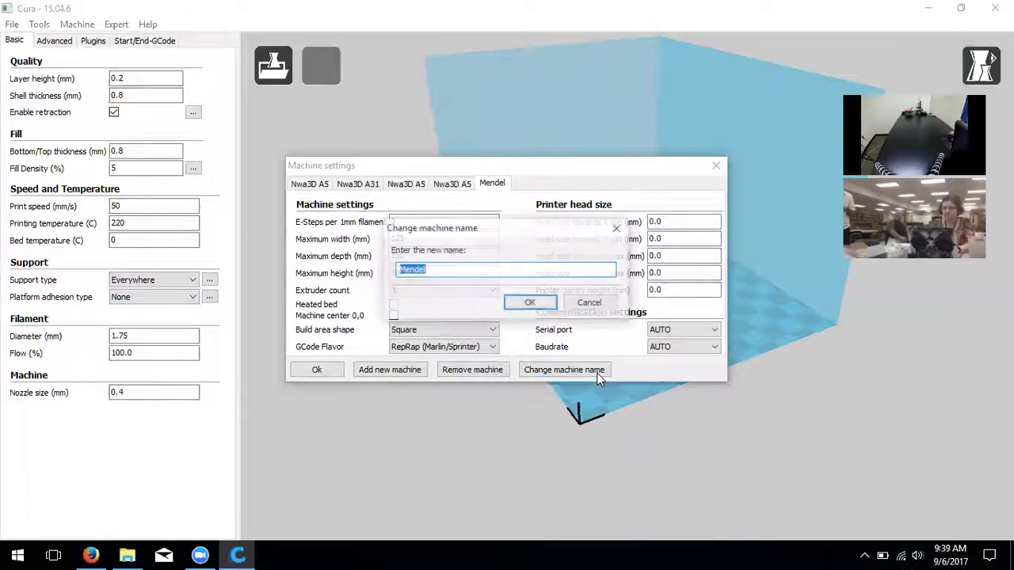
{"action": "type", "text": "NWA3D A5"}
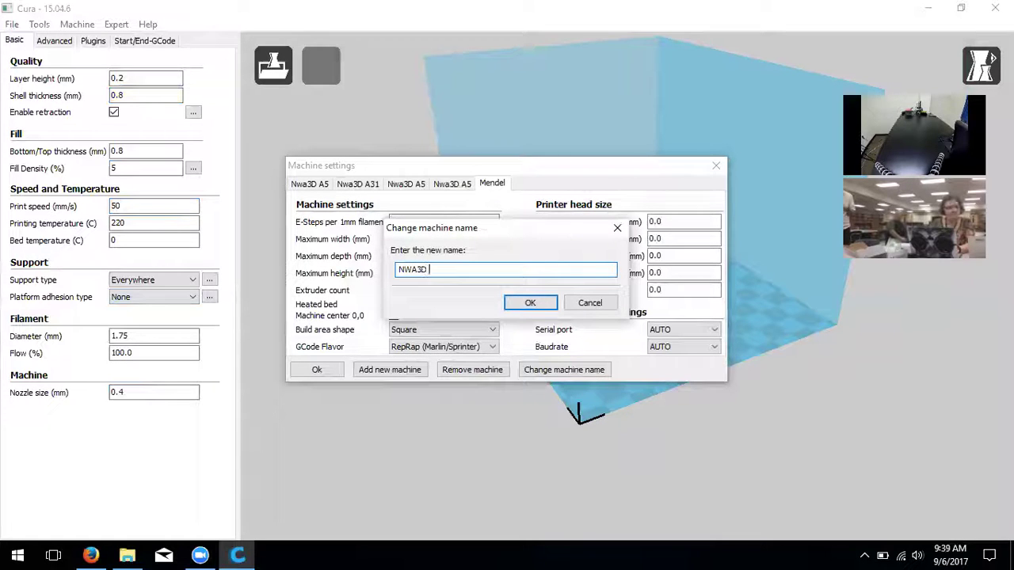
{"action": "left_click", "coordinate": [527, 304]}
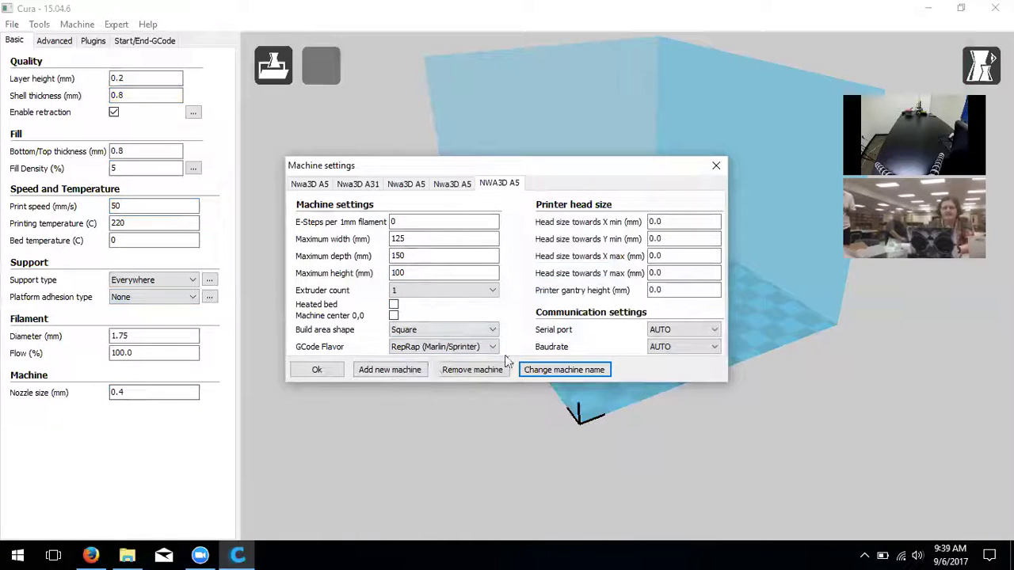
{"action": "left_click", "coordinate": [580, 372]}
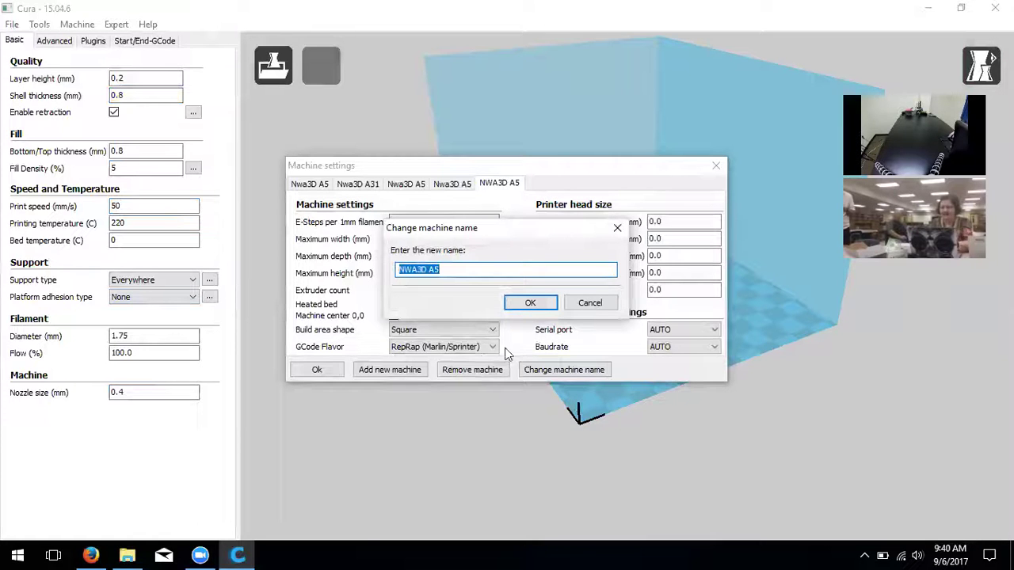
{"action": "left_click", "coordinate": [531, 303]}
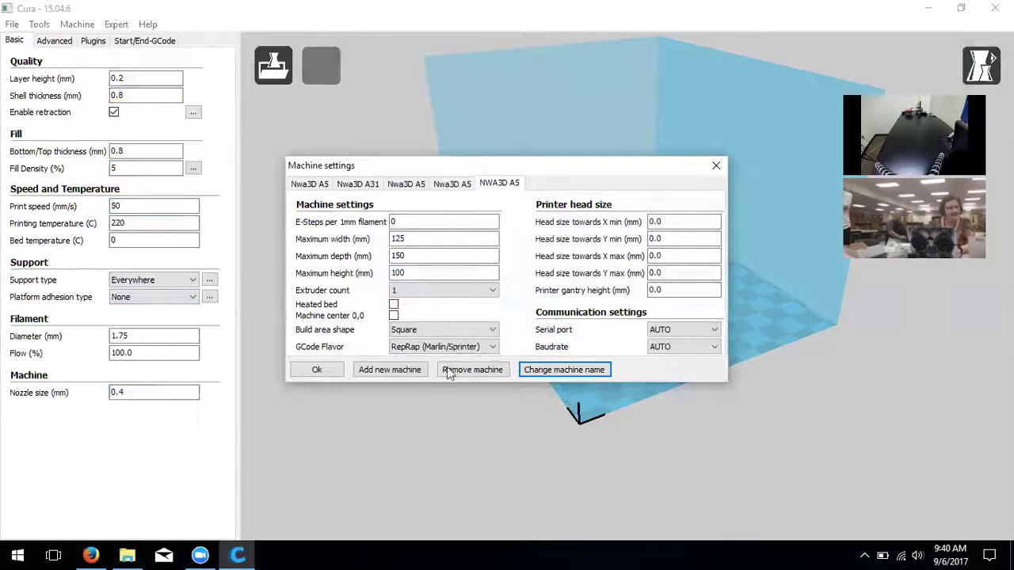
{"action": "left_click", "coordinate": [333, 373]}
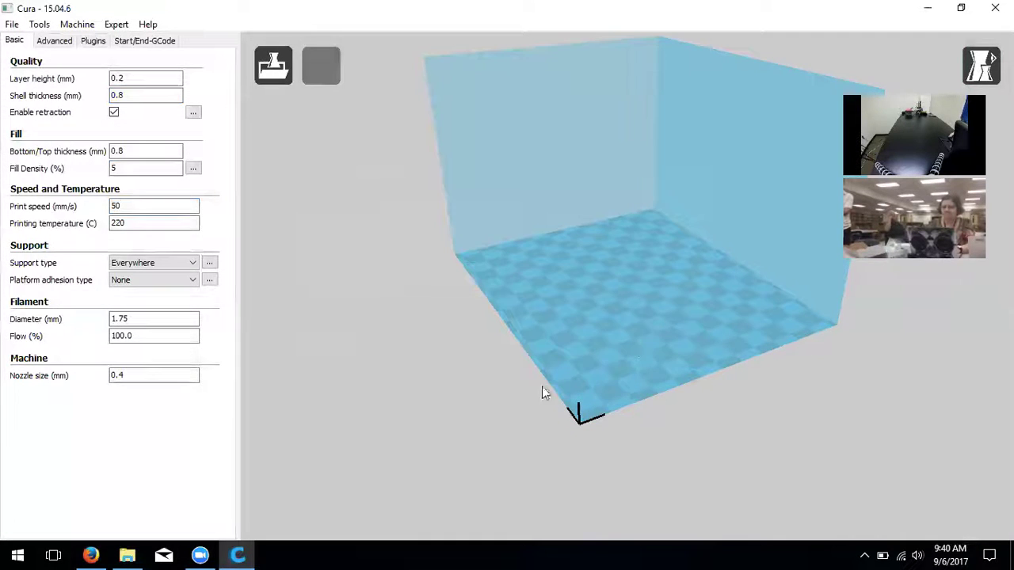
{"action": "right_click_drag", "start_coordinate": [533, 385], "coordinate": [624, 365]}
{"action": "scroll", "coordinate": [602, 325], "scroll_direction": "up", "scroll_amount": 3}
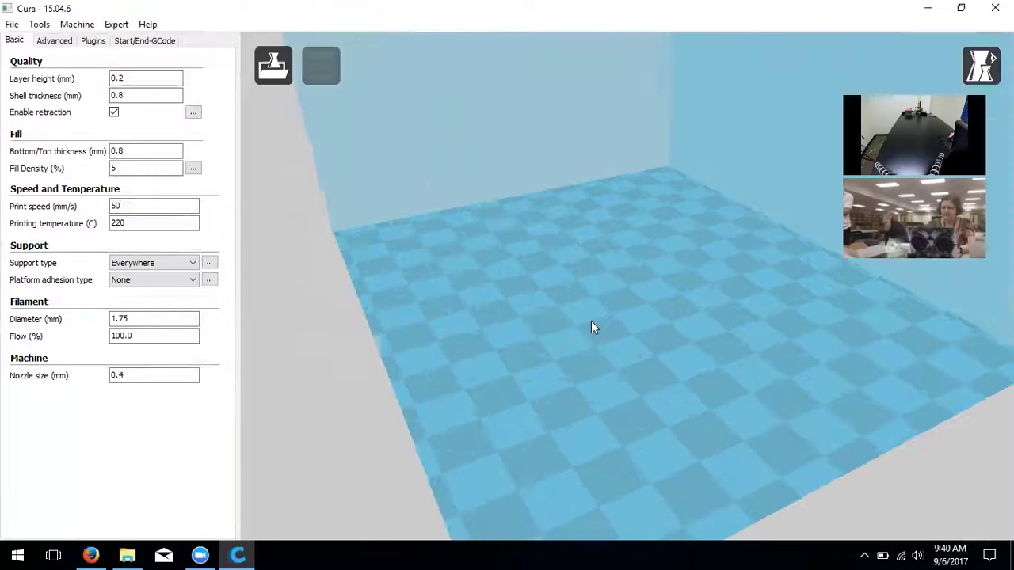
{"action": "scroll", "coordinate": [613, 336], "scroll_direction": "up", "scroll_amount": 2}
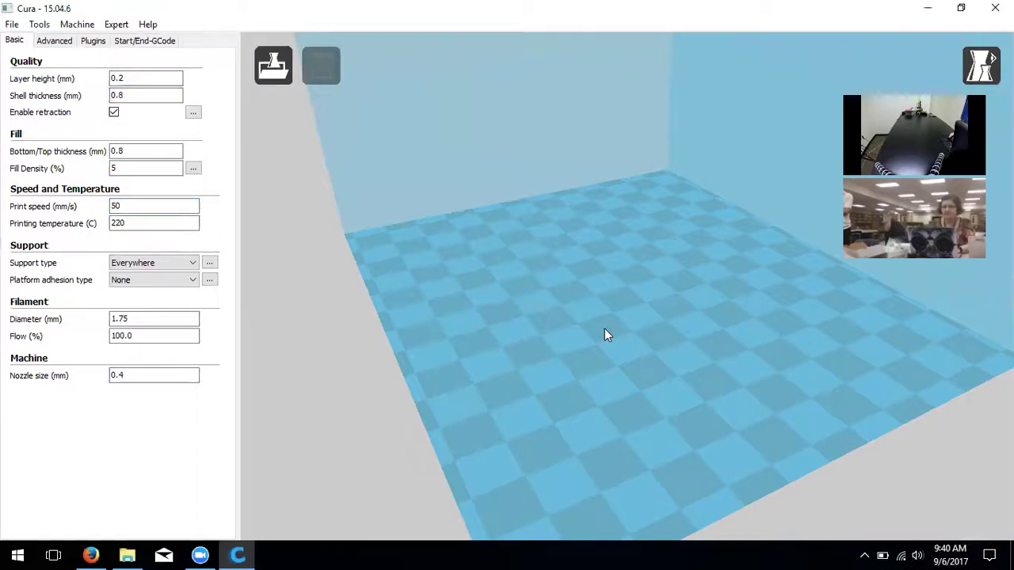
{"action": "scroll", "coordinate": [604, 328], "scroll_direction": "down", "scroll_amount": 1}
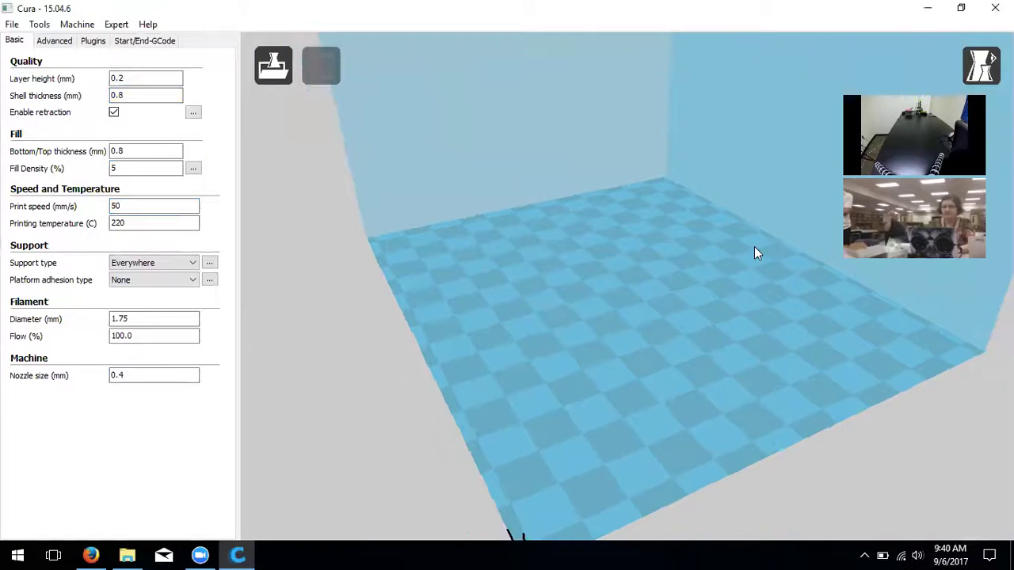
{"action": "left_click", "coordinate": [17, 28]}
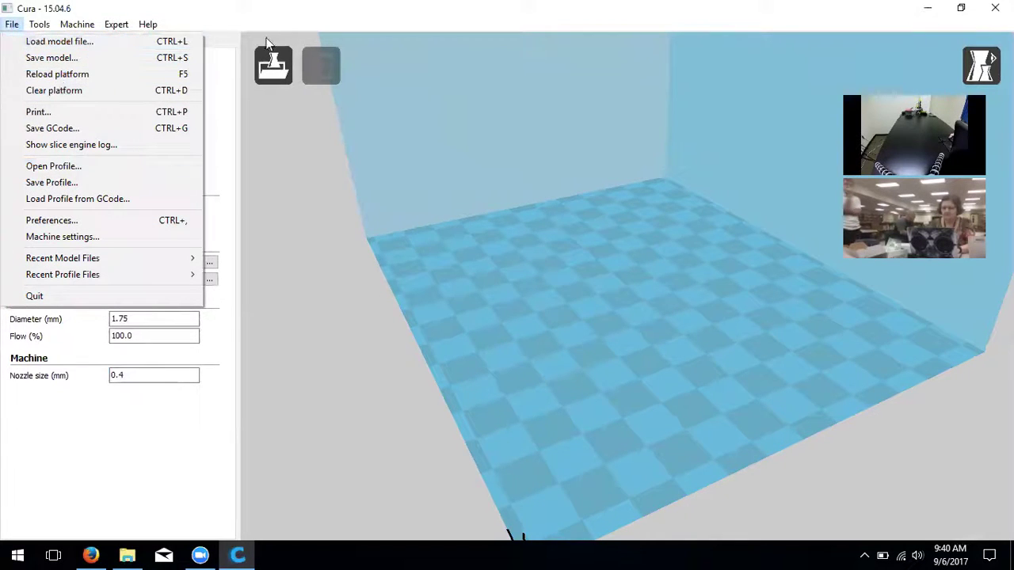
{"action": "left_click", "coordinate": [292, 161]}
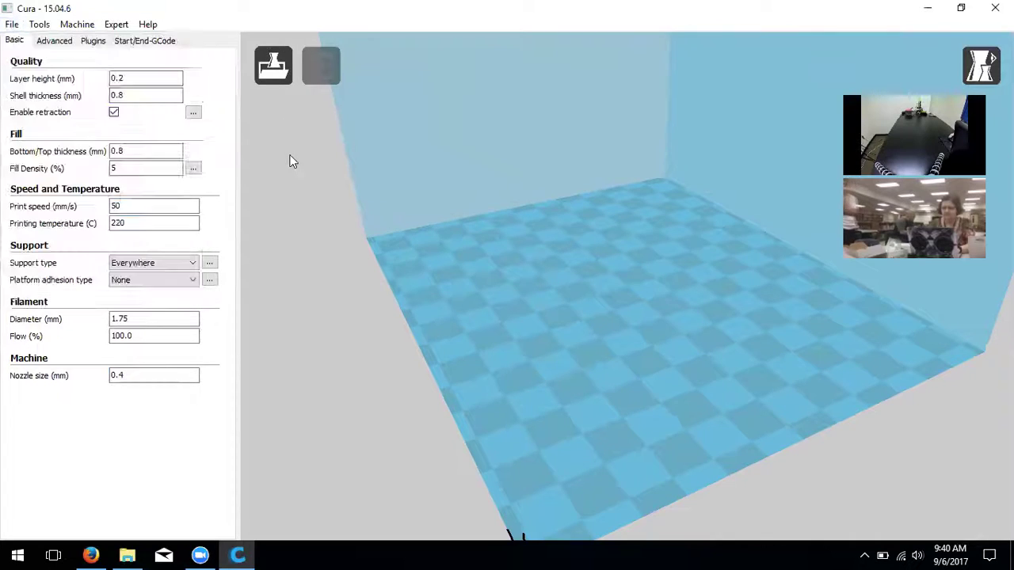
- Load the Six Sided Dice (d6) model from the STL files folder on the NWA3D (E:) drive
{"action": "left_click", "coordinate": [274, 68]}
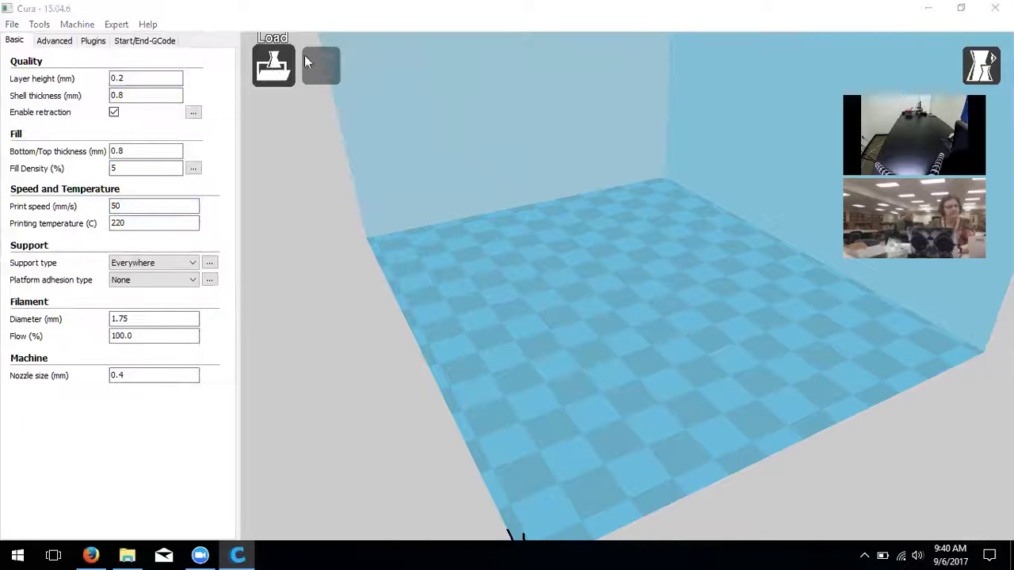
{"action": "left_click_drag", "start_coordinate": [400, 254], "coordinate": [403, 336]}
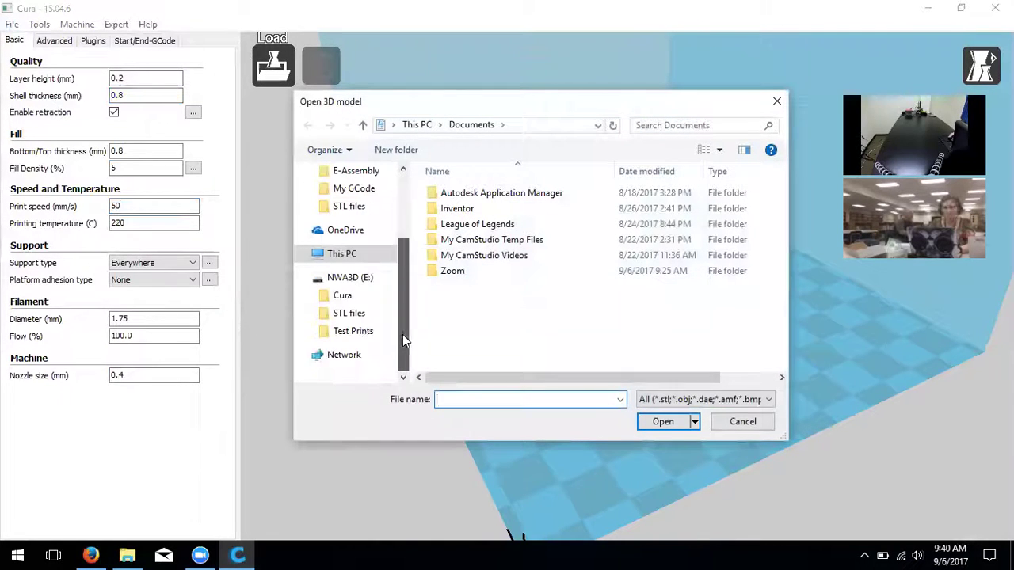
{"action": "left_click", "coordinate": [349, 277]}
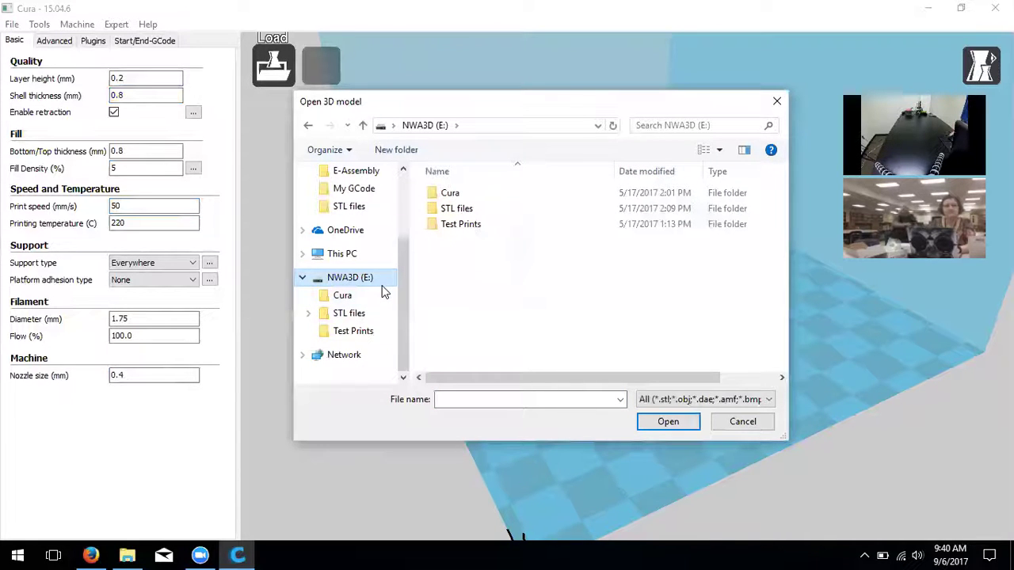
{"action": "double_click", "coordinate": [518, 209]}
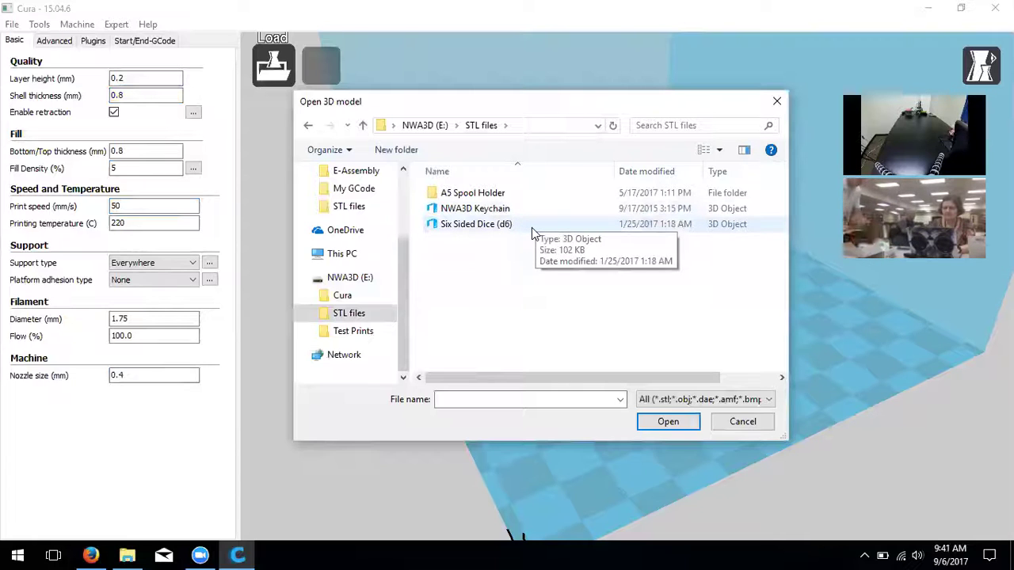
{"action": "double_click", "coordinate": [560, 229]}
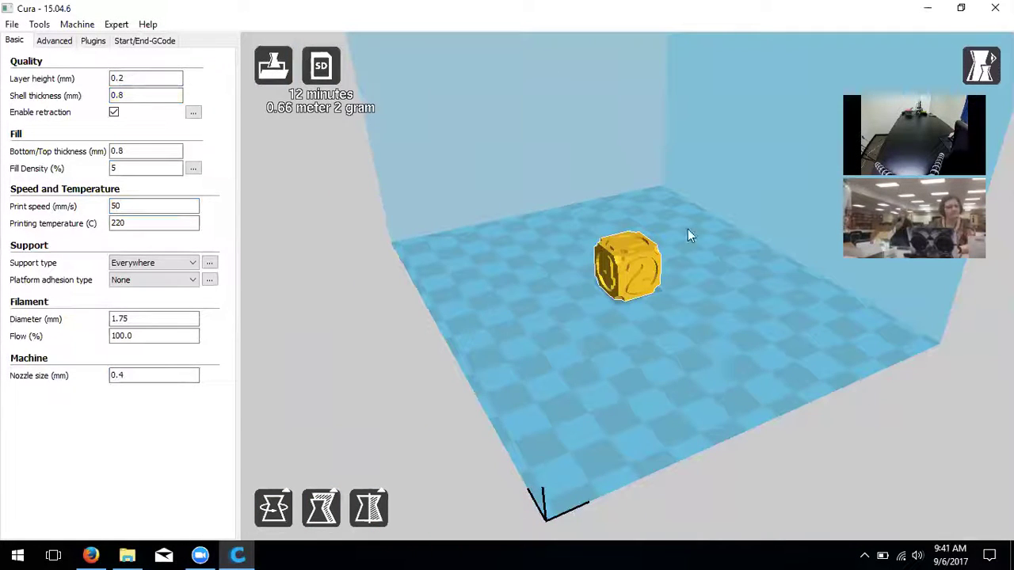
- Examine the dice on the build platform from several angles and distances, and look at the object commands available for it
{"action": "mouse_move", "coordinate": [614, 444]}
{"action": "right_mouse_down"}
{"action": "mouse_move", "coordinate": [719, 464]}
{"action": "mouse_move", "coordinate": [548, 497]}
{"action": "mouse_move", "coordinate": [557, 472]}
{"action": "mouse_move", "coordinate": [622, 462]}
{"action": "right_mouse_up"}
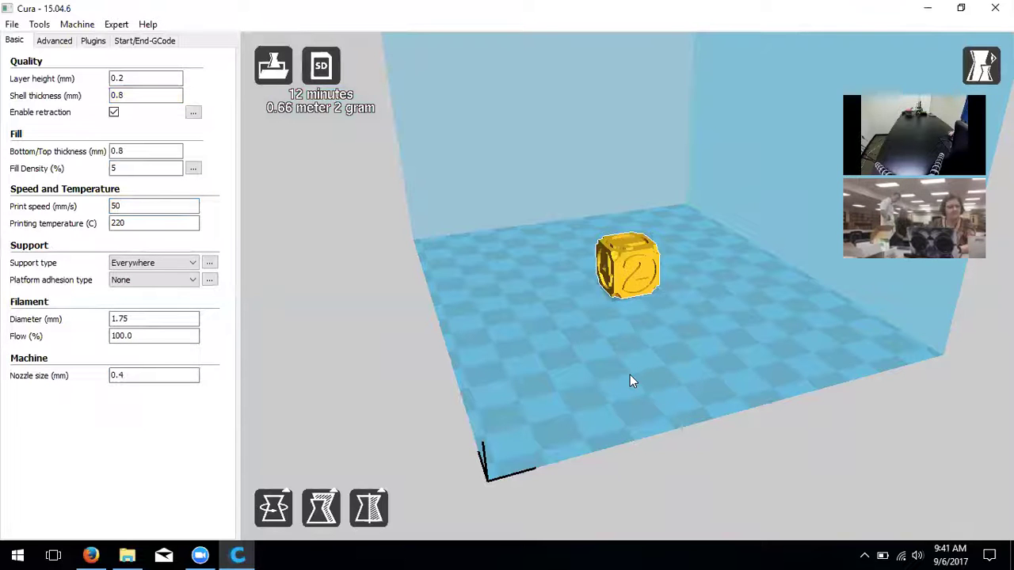
{"action": "right_click", "coordinate": [635, 264]}
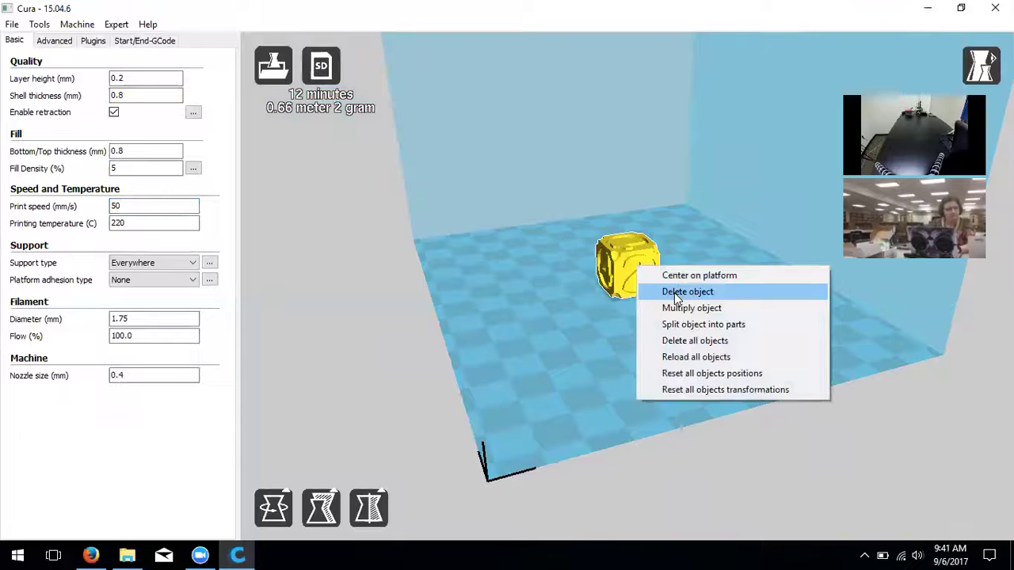
{"action": "left_click", "coordinate": [681, 191]}
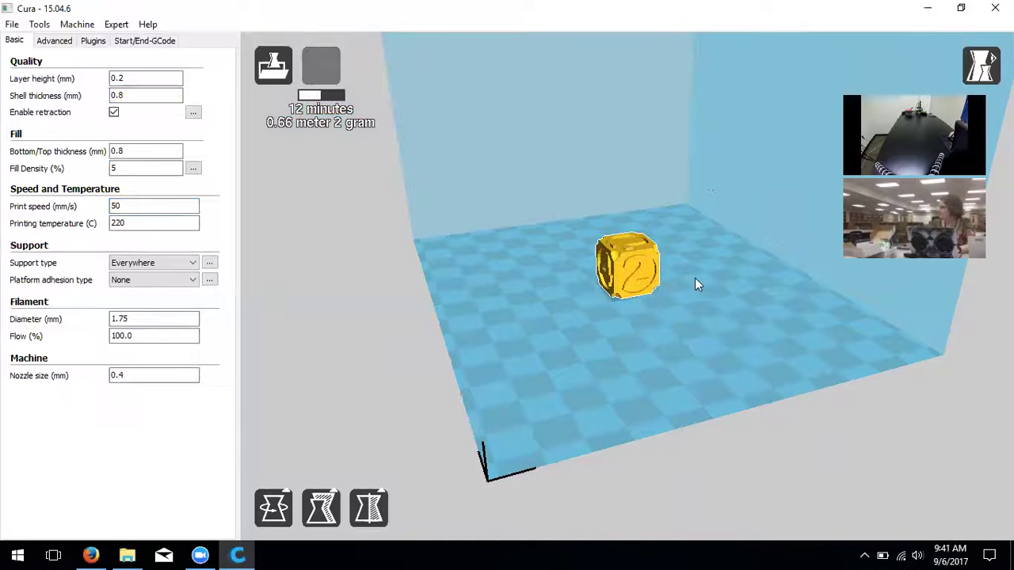
{"action": "scroll", "coordinate": [709, 300], "scroll_direction": "down", "scroll_amount": 3}
{"action": "scroll", "coordinate": [708, 297], "scroll_direction": "up", "scroll_amount": 4}
{"action": "scroll", "coordinate": [709, 297], "scroll_direction": "down", "scroll_amount": 4}
{"action": "scroll", "coordinate": [708, 297], "scroll_direction": "up", "scroll_amount": 3}
{"action": "scroll", "coordinate": [708, 299], "scroll_direction": "up", "scroll_amount": 2}
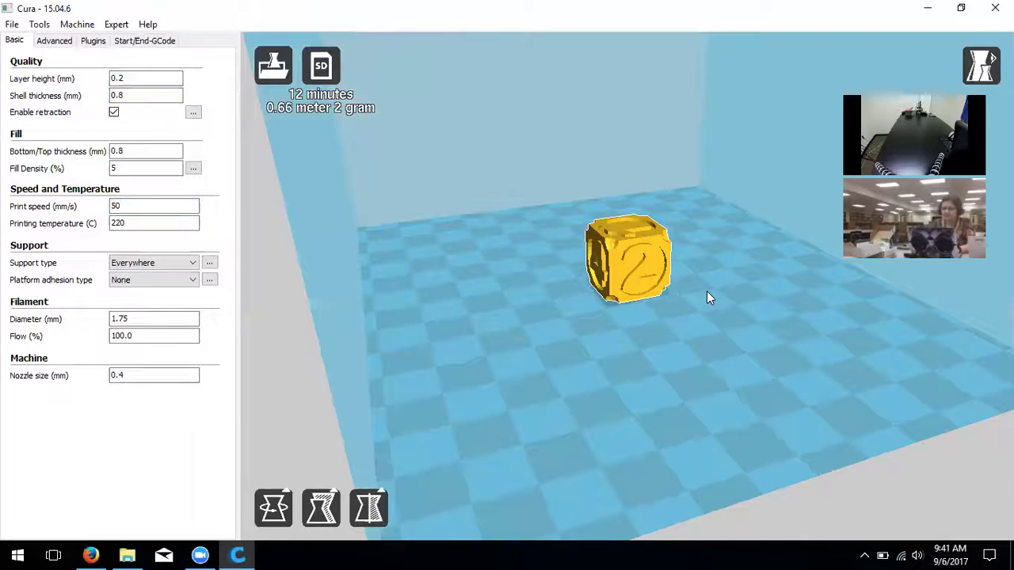
{"action": "scroll", "coordinate": [708, 294], "scroll_direction": "up", "scroll_amount": 1}
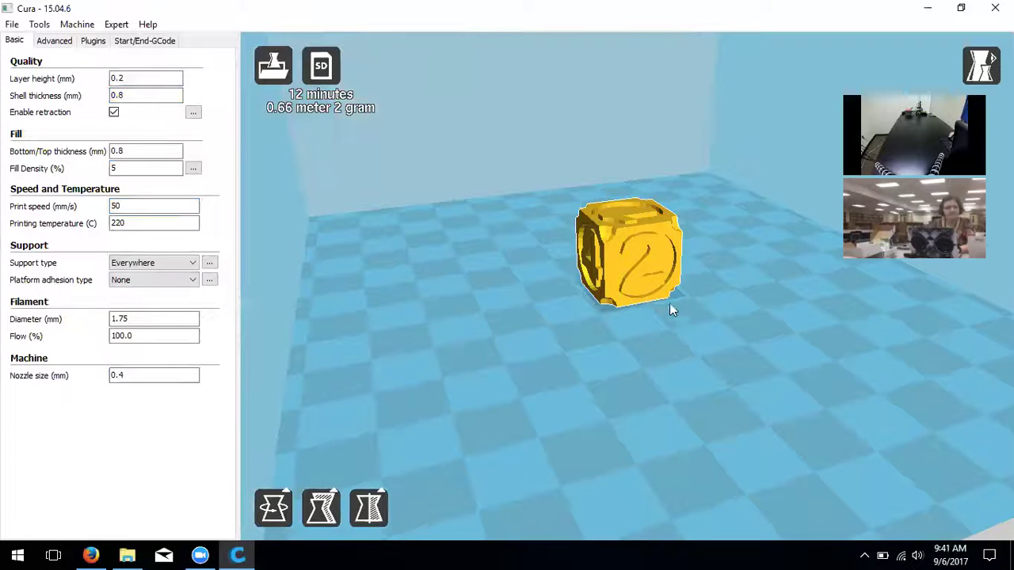
{"action": "right_click_drag", "start_coordinate": [622, 387], "coordinate": [644, 400]}
{"action": "right_click_drag", "start_coordinate": [721, 383], "coordinate": [534, 375]}
{"action": "right_click_drag", "start_coordinate": [692, 386], "coordinate": [764, 316]}
{"action": "scroll", "coordinate": [723, 369], "scroll_direction": "down", "scroll_amount": 2}
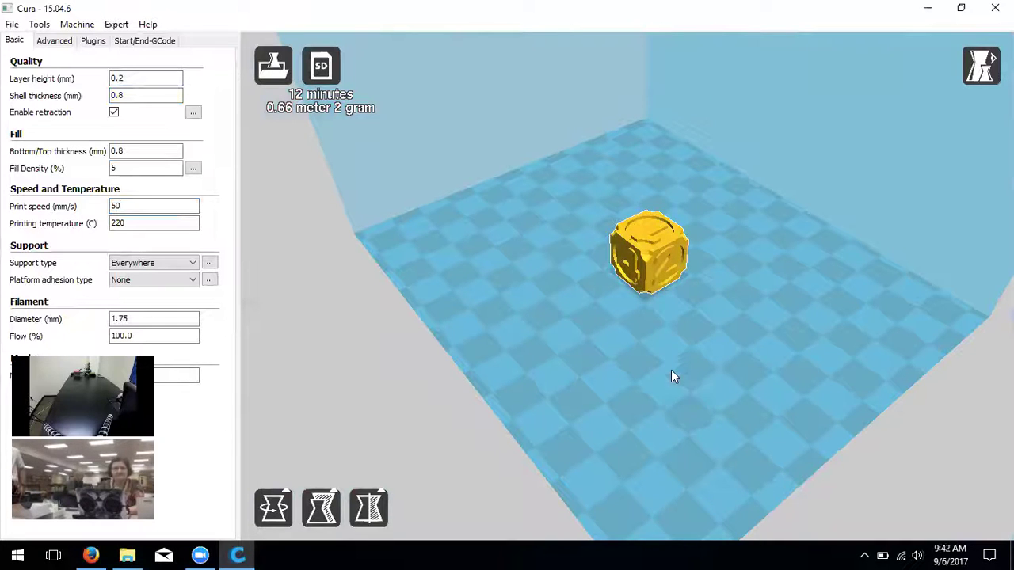
{"action": "right_click_drag", "start_coordinate": [660, 399], "coordinate": [628, 454]}
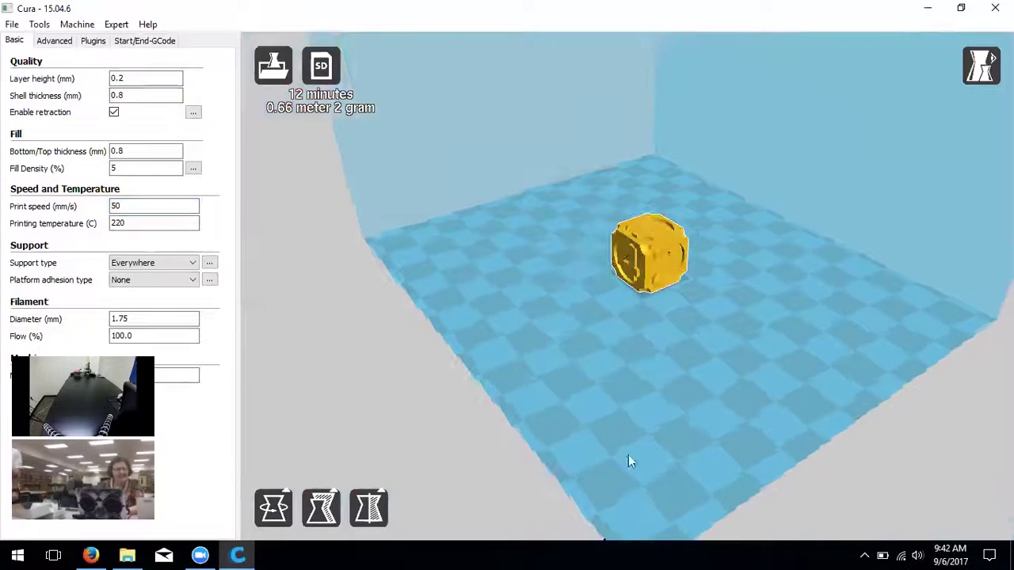
- Select the dice on the platform and turn it onto a different face with the Rotate tool
{"action": "left_click", "coordinate": [688, 441]}
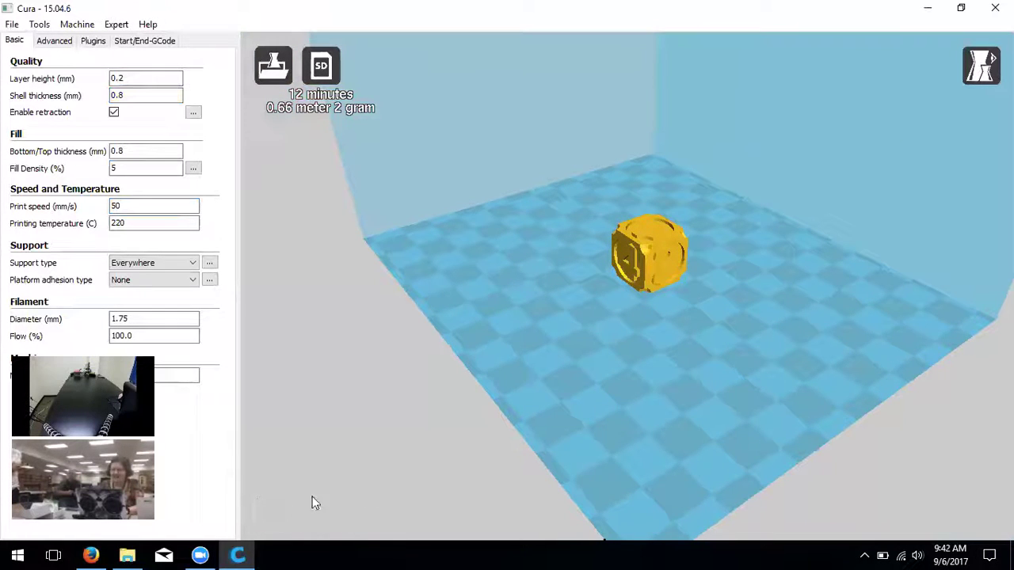
{"action": "left_click", "coordinate": [678, 246]}
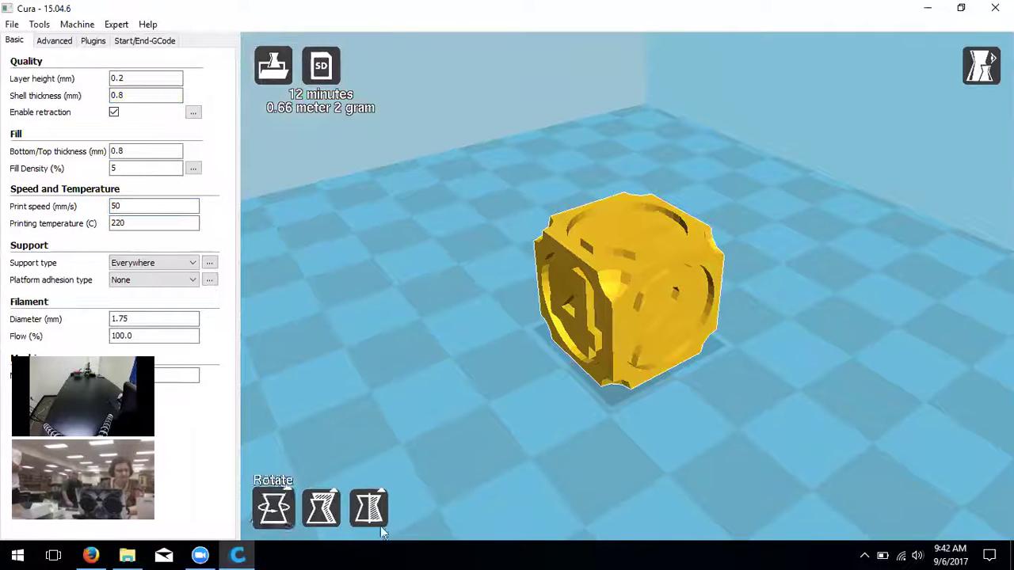
{"action": "left_click", "coordinate": [295, 521]}
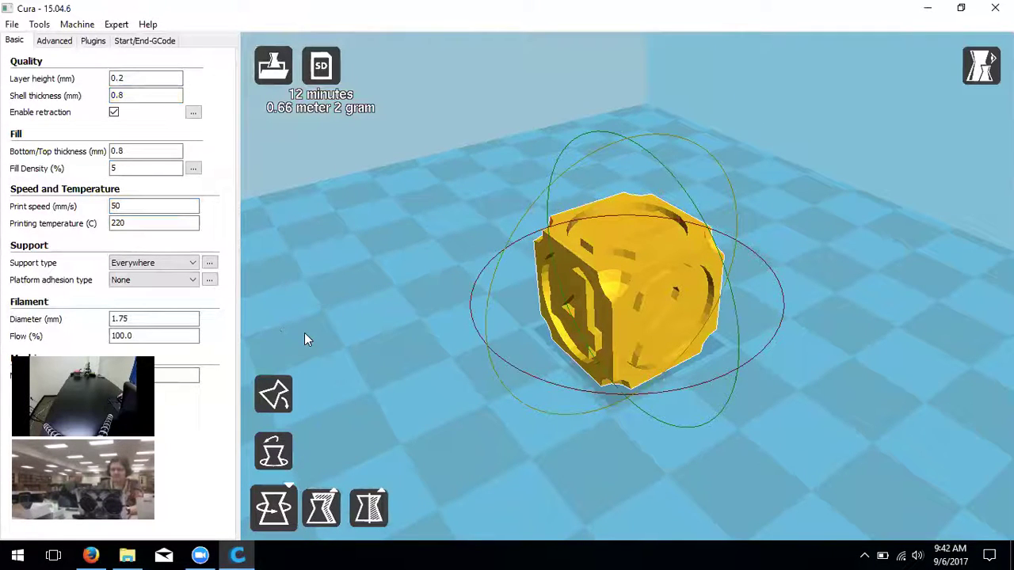
{"action": "left_click_drag", "start_coordinate": [487, 313], "coordinate": [530, 409]}
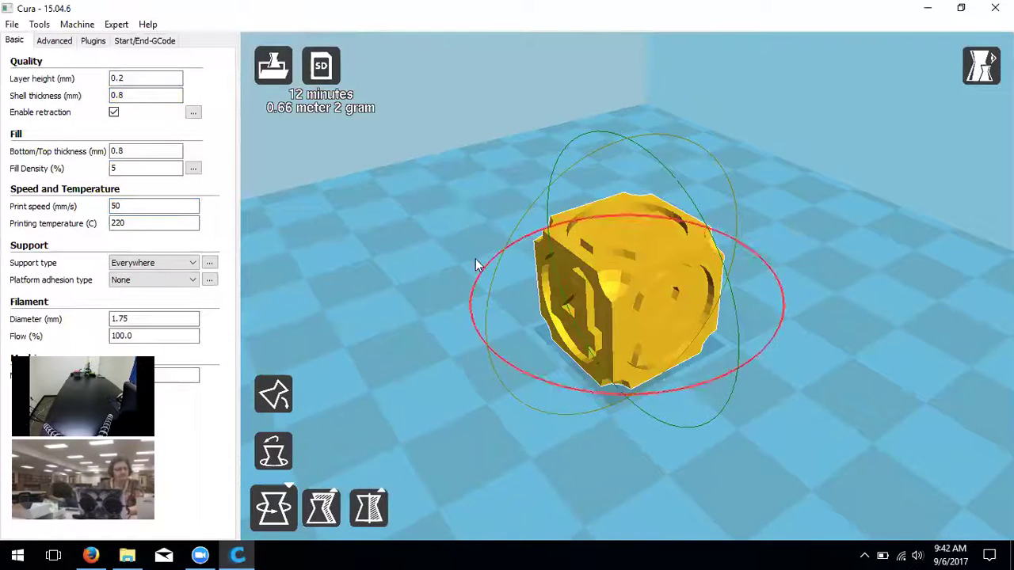
{"action": "left_click_drag", "start_coordinate": [530, 207], "coordinate": [515, 445]}
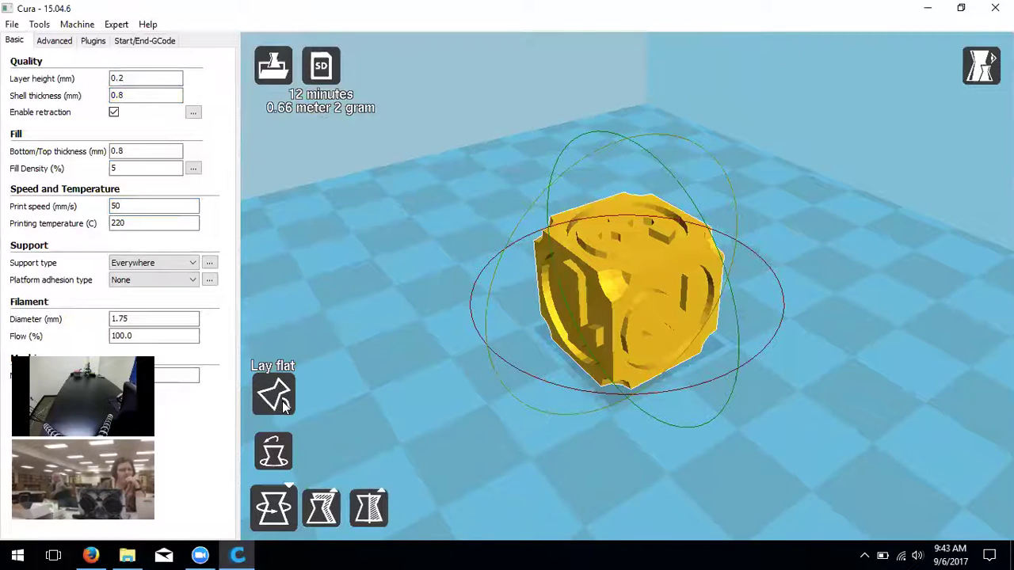
- Reset the dice's rotation and scale it uniformly by a factor of 2.0
{"action": "left_click", "coordinate": [272, 458]}
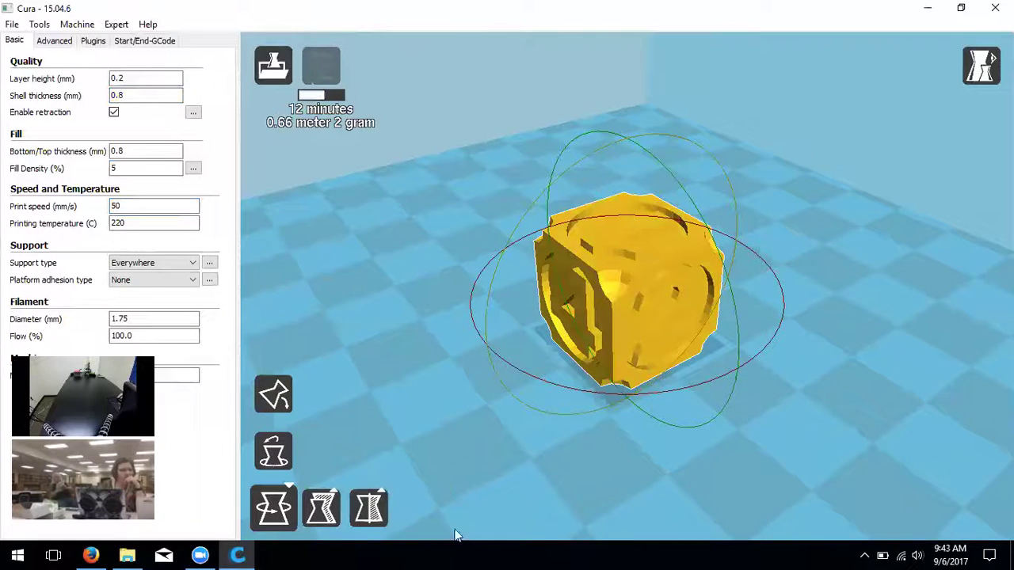
{"action": "left_click", "coordinate": [315, 521]}
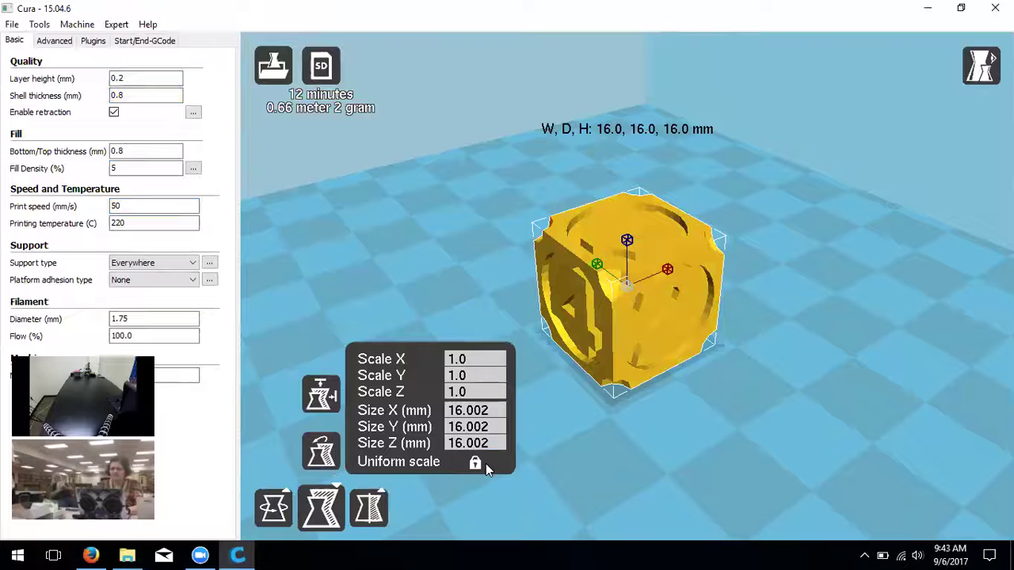
{"action": "left_click", "coordinate": [470, 359]}
{"action": "key", "text": "BackSpace"}
{"action": "key", "text": "BackSpace"}
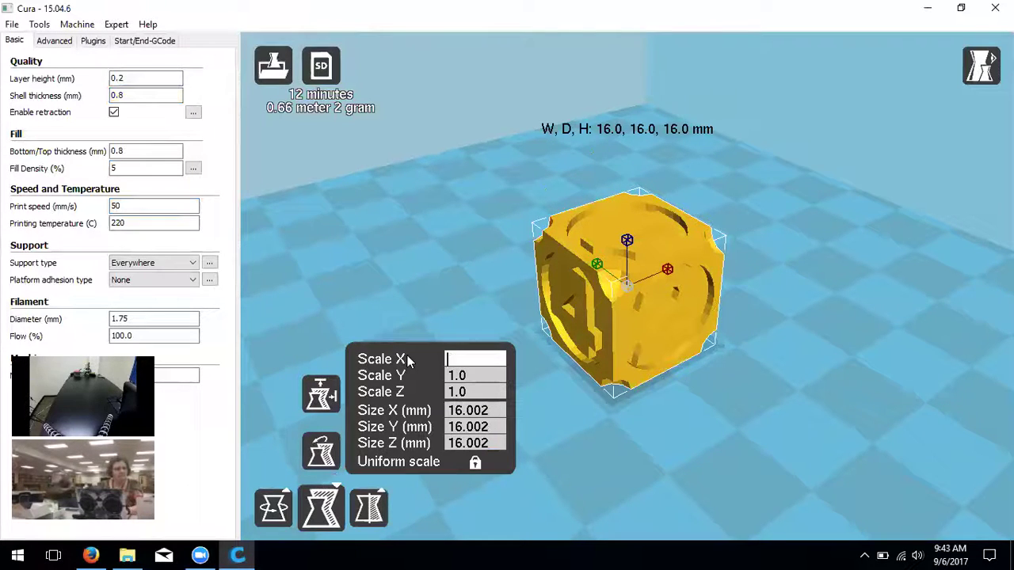
{"action": "type", "text": "2.0"}
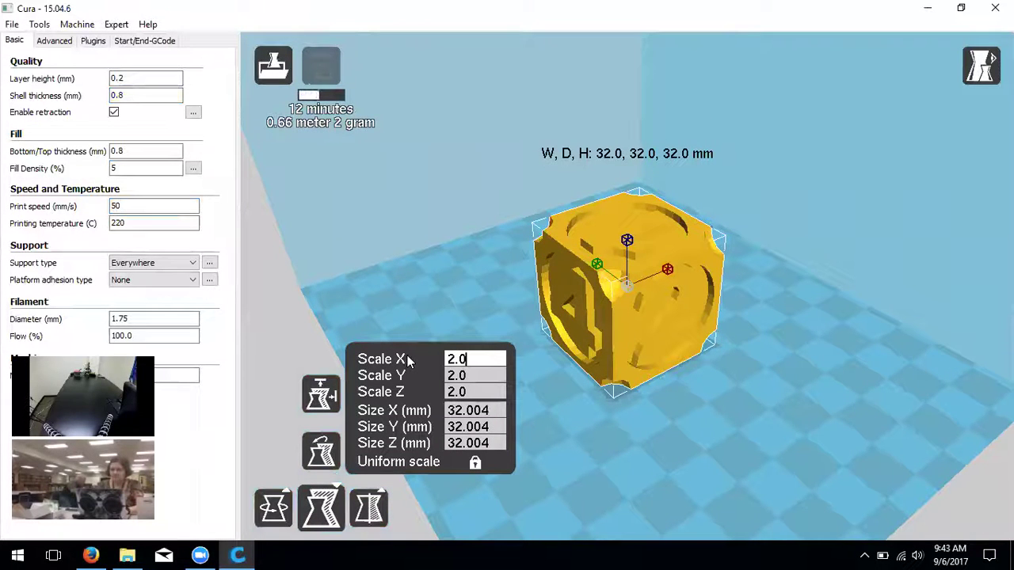
{"action": "right_click_drag", "start_coordinate": [459, 314], "coordinate": [669, 435]}
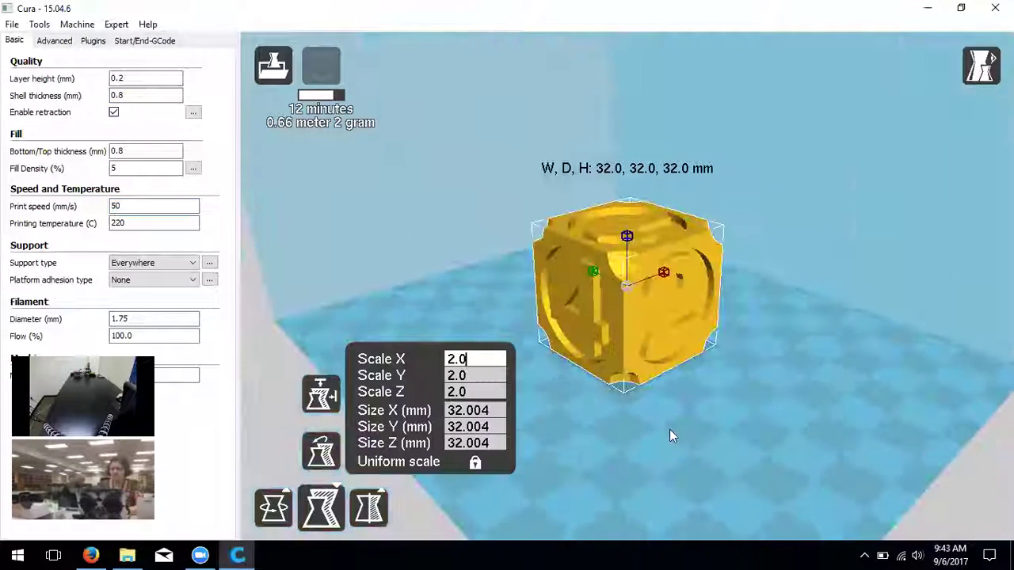
- Scale the dice to the maximum size that fits the build volume and reset its scale to the original
{"action": "left_click", "coordinate": [320, 396]}
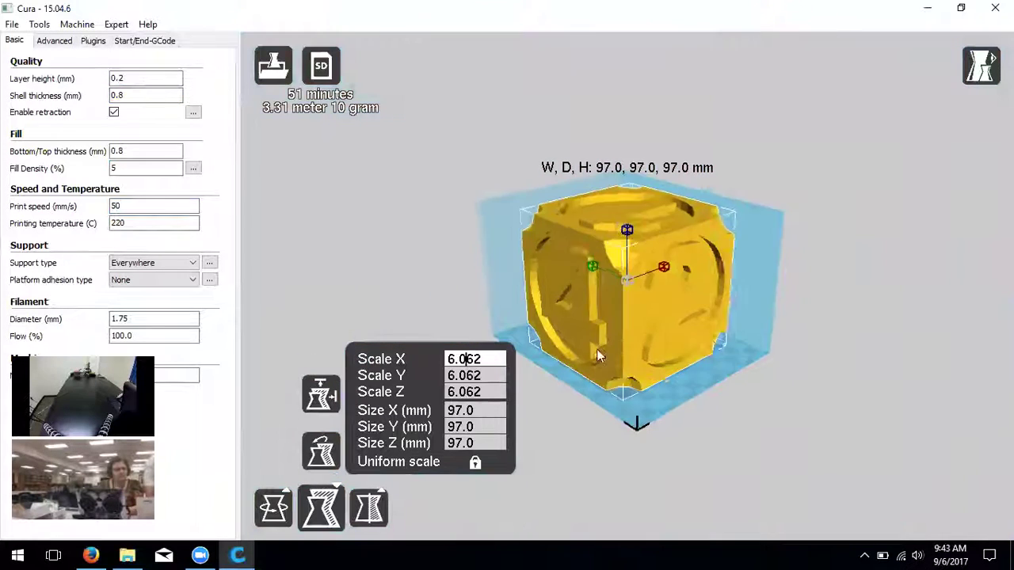
{"action": "right_click_drag", "start_coordinate": [716, 389], "coordinate": [679, 446]}
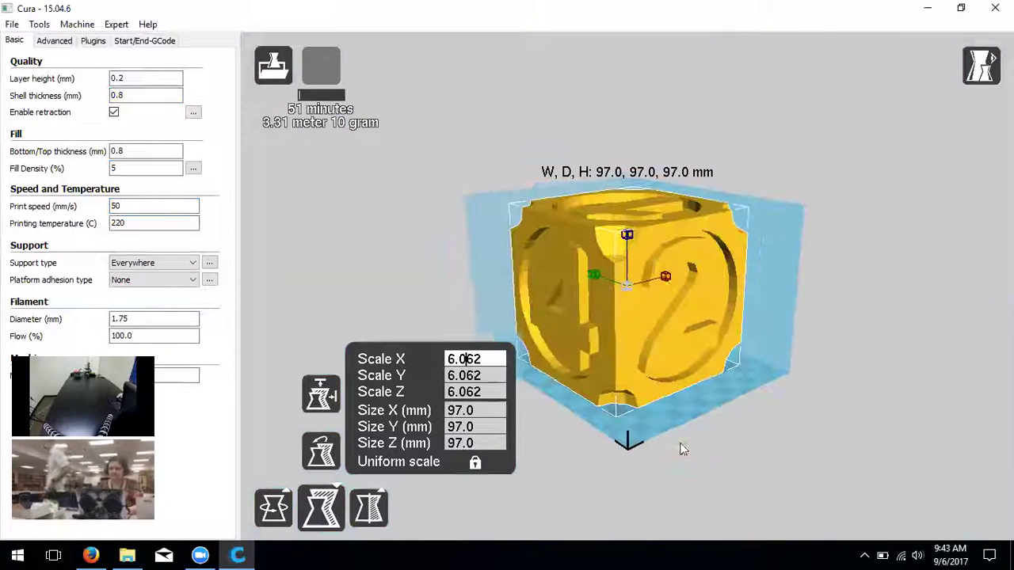
{"action": "left_click", "coordinate": [323, 452]}
{"action": "scroll", "coordinate": [742, 389], "scroll_direction": "up", "scroll_amount": 3}
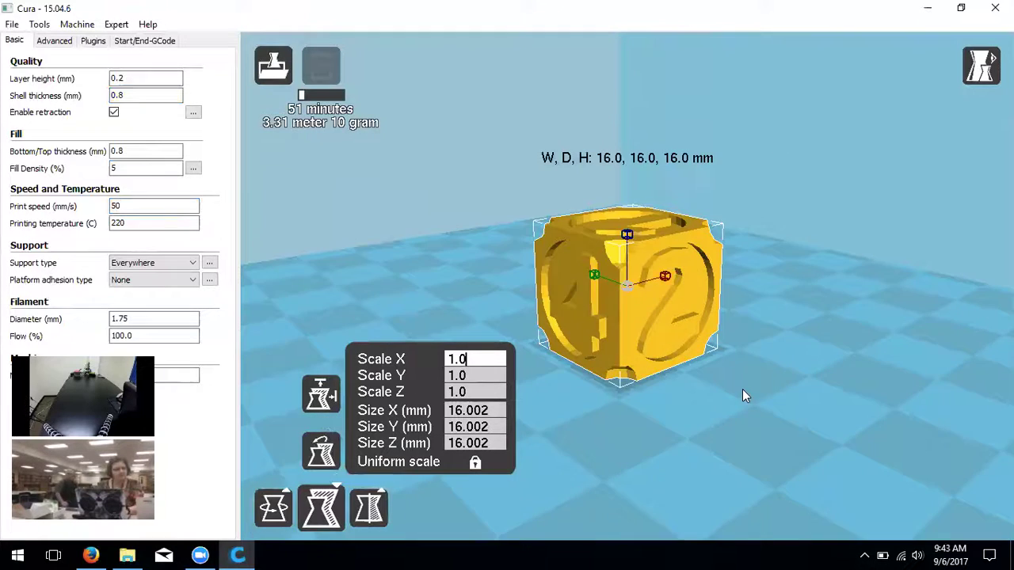
{"action": "scroll", "coordinate": [741, 388], "scroll_direction": "down", "scroll_amount": 4}
{"action": "mouse_move", "coordinate": [732, 361]}
{"action": "right_mouse_down"}
{"action": "mouse_move", "coordinate": [715, 392]}
{"action": "mouse_move", "coordinate": [727, 372]}
{"action": "right_mouse_up"}
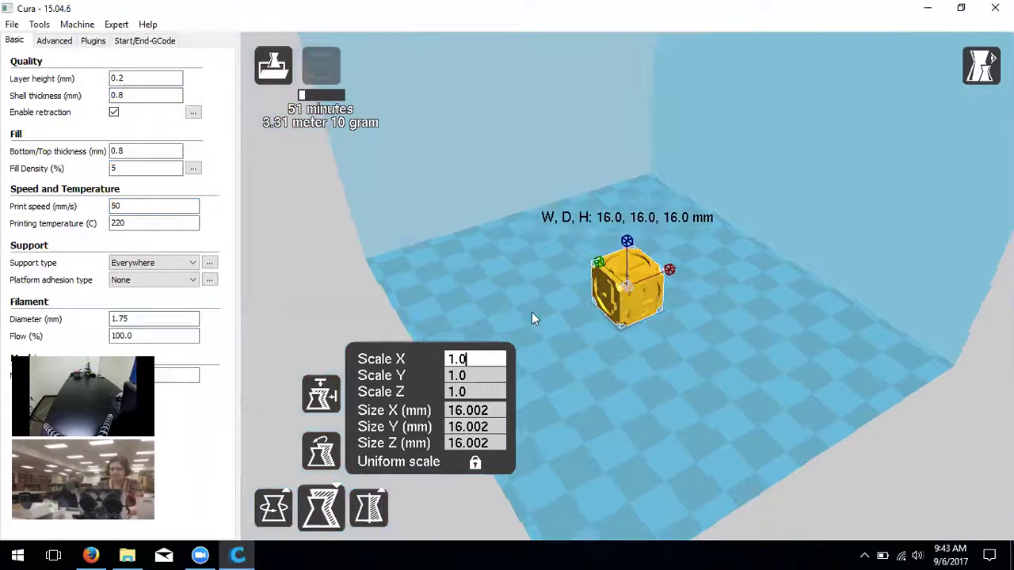
- Look at the Mirror options for the dice and examine the model on the platform at several distances and angles
{"action": "left_click", "coordinate": [365, 507]}
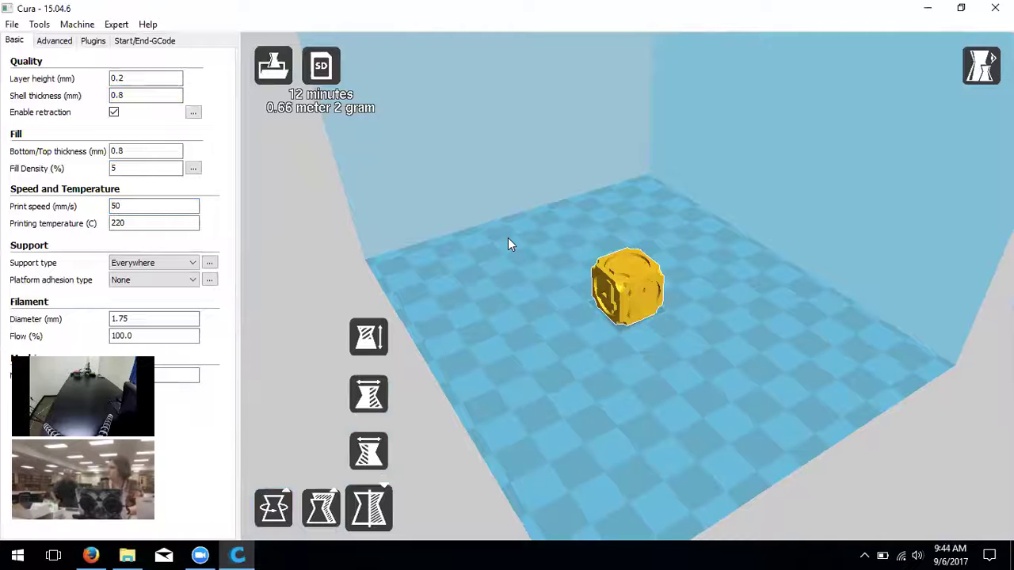
{"action": "left_click", "coordinate": [641, 296]}
{"action": "scroll", "coordinate": [710, 455], "scroll_direction": "down", "scroll_amount": 5}
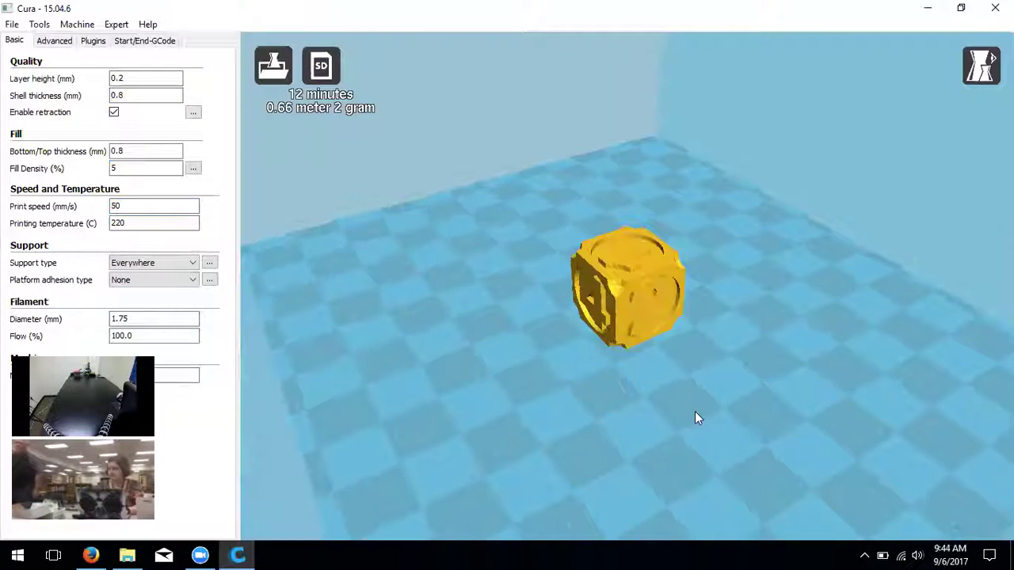
{"action": "left_click", "coordinate": [689, 346]}
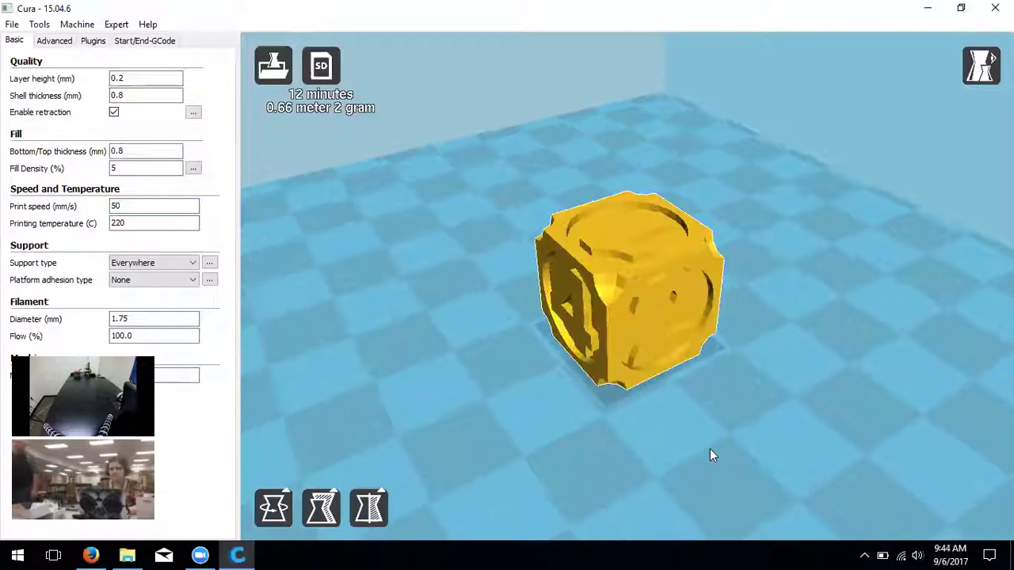
{"action": "scroll", "coordinate": [711, 455], "scroll_direction": "down", "scroll_amount": 3}
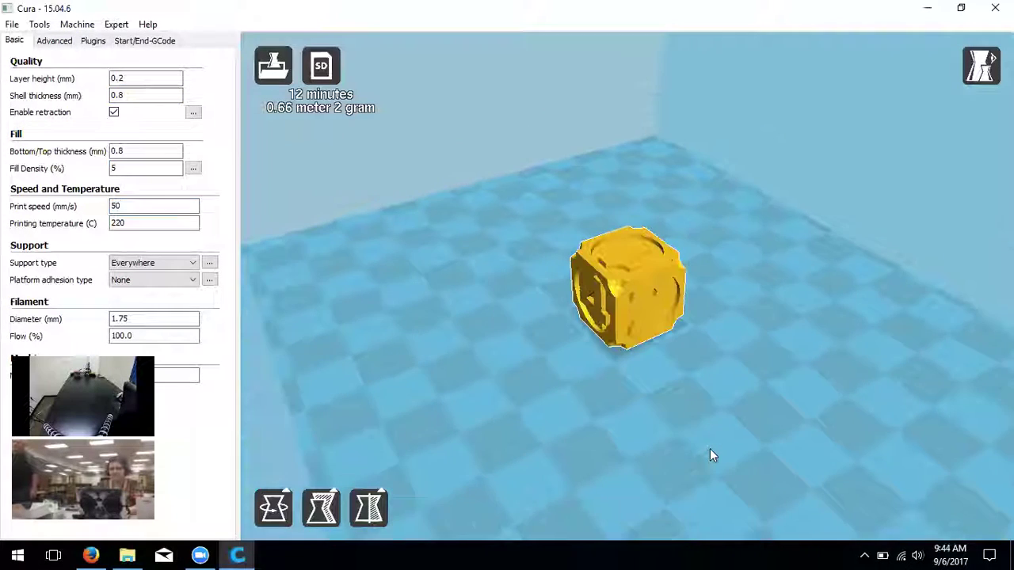
{"action": "left_click", "coordinate": [643, 324]}
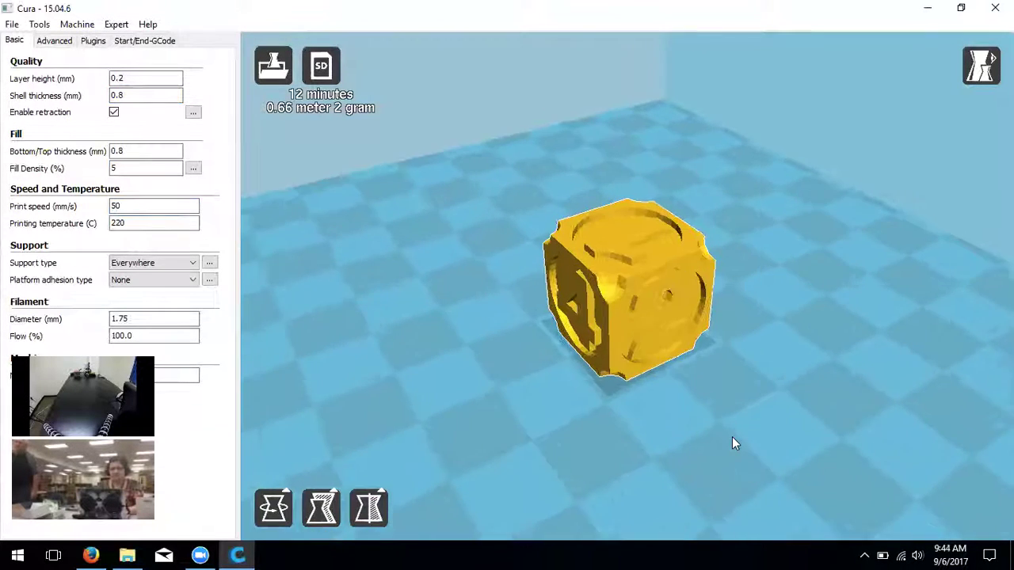
{"action": "scroll", "coordinate": [721, 432], "scroll_direction": "down", "scroll_amount": 4}
{"action": "left_click", "coordinate": [610, 293]}
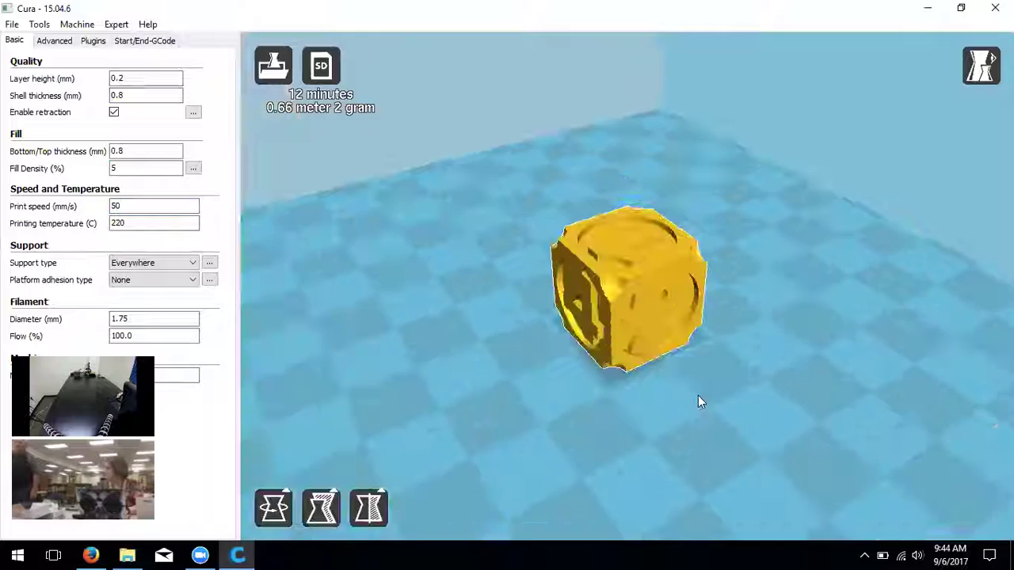
{"action": "scroll", "coordinate": [703, 389], "scroll_direction": "down", "scroll_amount": 3}
{"action": "left_click", "coordinate": [600, 294]}
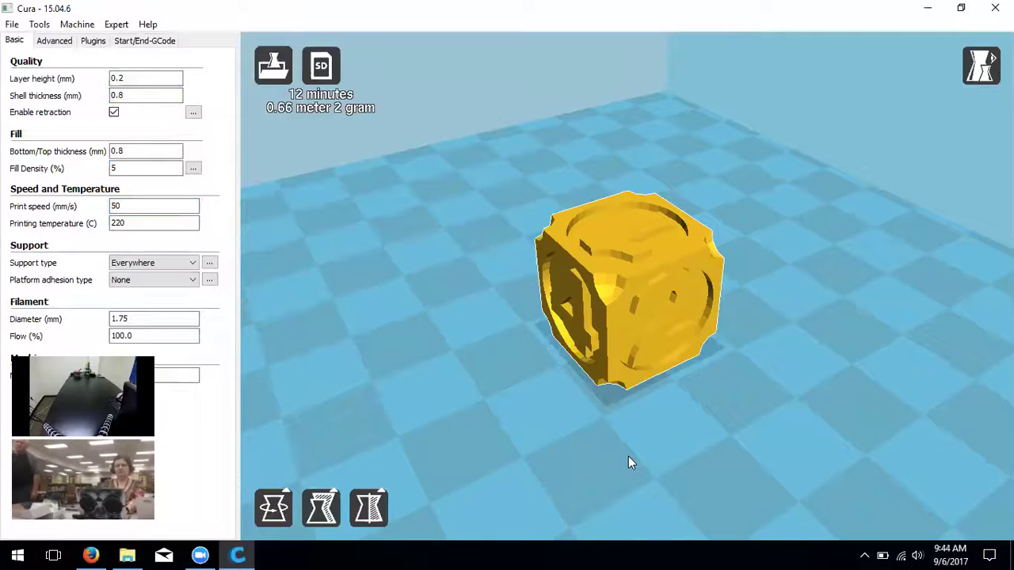
{"action": "left_click", "coordinate": [625, 367]}
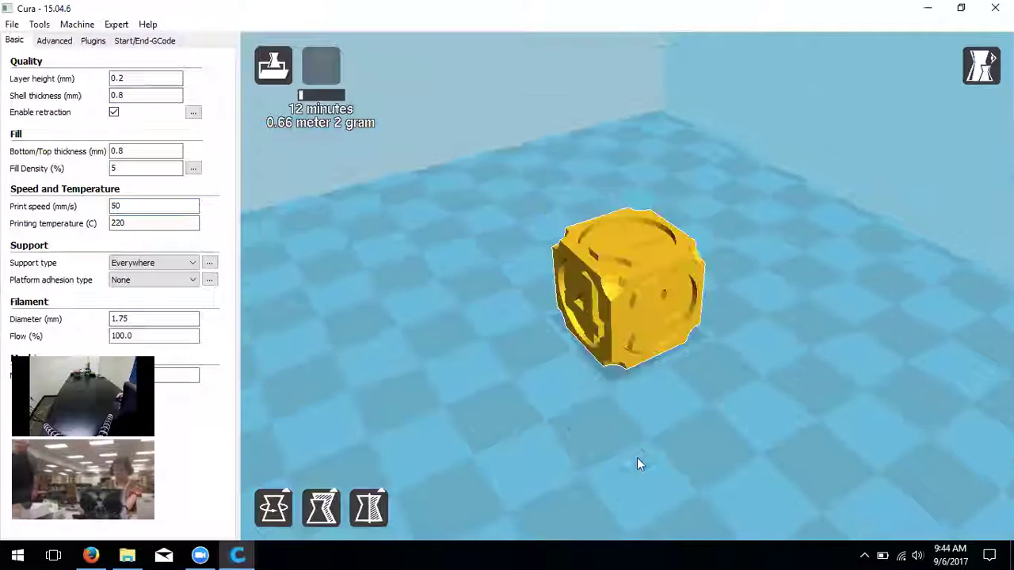
{"action": "right_click_drag", "start_coordinate": [637, 457], "coordinate": [609, 439]}
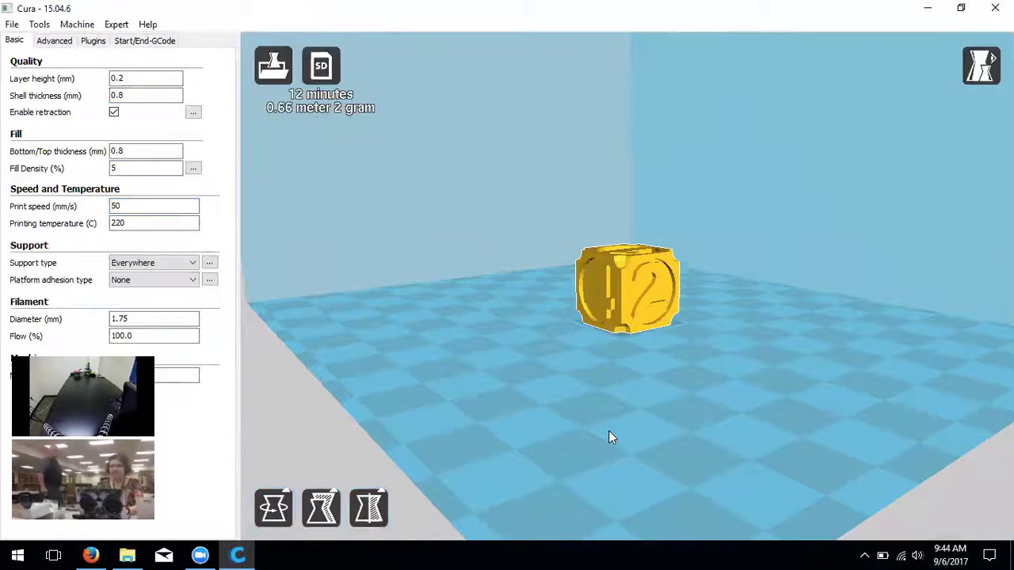
- Delete the dice from the platform and load the dice model again from its file
{"action": "right_click", "coordinate": [650, 278]}
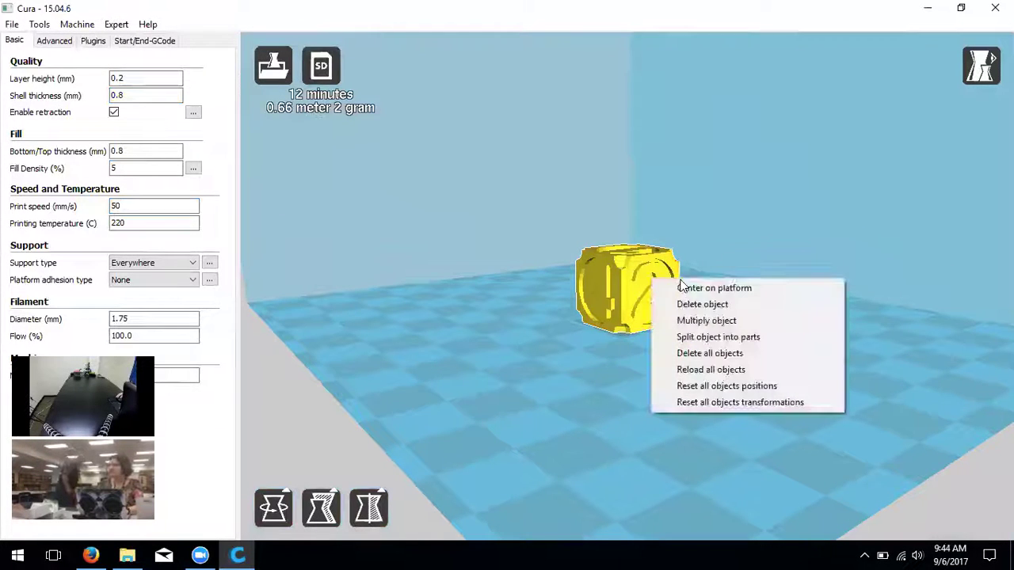
{"action": "left_click", "coordinate": [688, 305]}
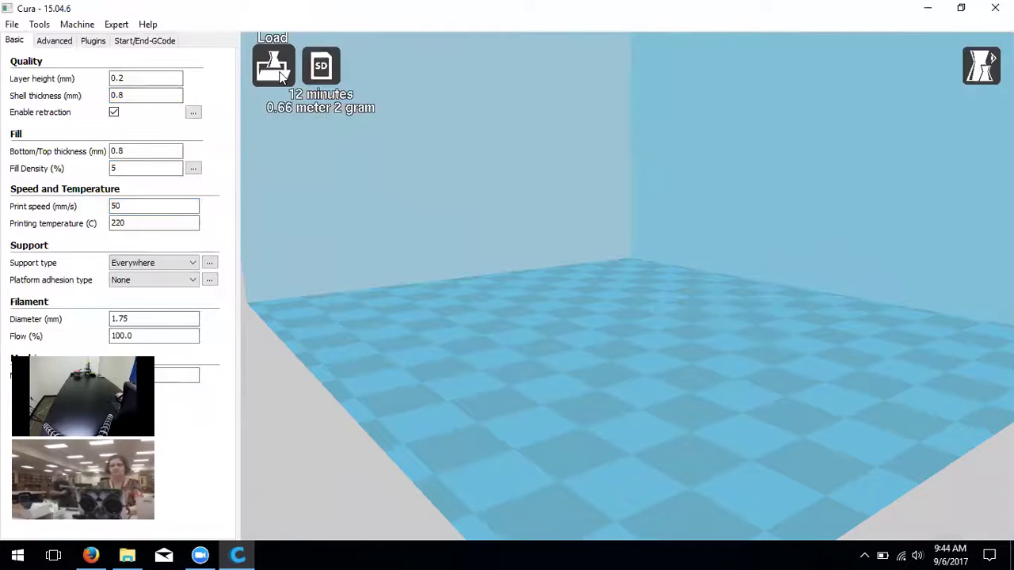
{"action": "left_click", "coordinate": [279, 71]}
{"action": "double_click", "coordinate": [534, 223]}
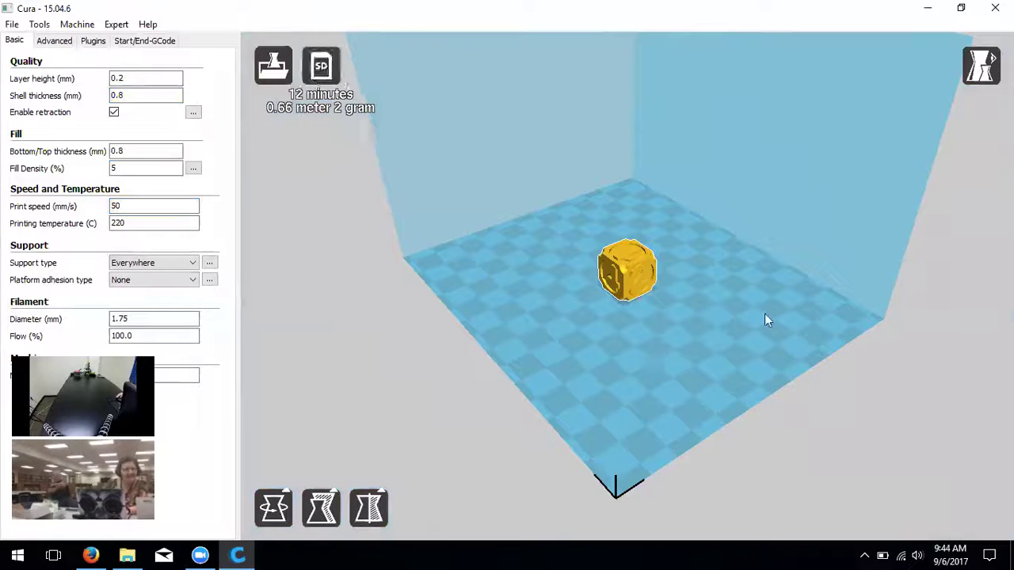
- Examine the reloaded dice on the build platform from several angles and distances
{"action": "left_click", "coordinate": [634, 272]}
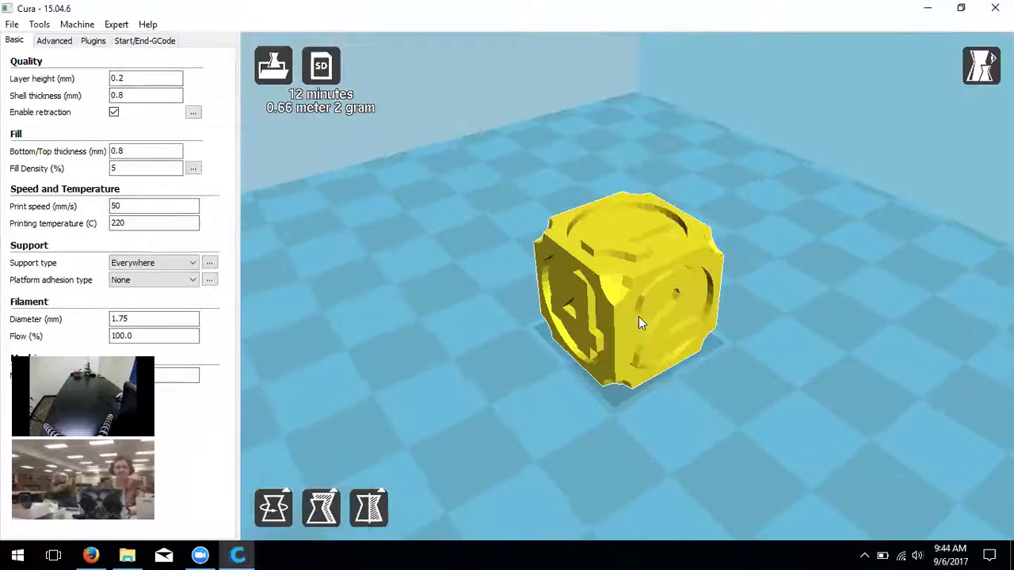
{"action": "right_click_drag", "start_coordinate": [708, 327], "coordinate": [704, 367]}
{"action": "mouse_move", "coordinate": [702, 412]}
{"action": "right_mouse_down"}
{"action": "mouse_move", "coordinate": [729, 387]}
{"action": "mouse_move", "coordinate": [694, 399]}
{"action": "right_mouse_up"}
{"action": "scroll", "coordinate": [694, 391], "scroll_direction": "down", "scroll_amount": 3}
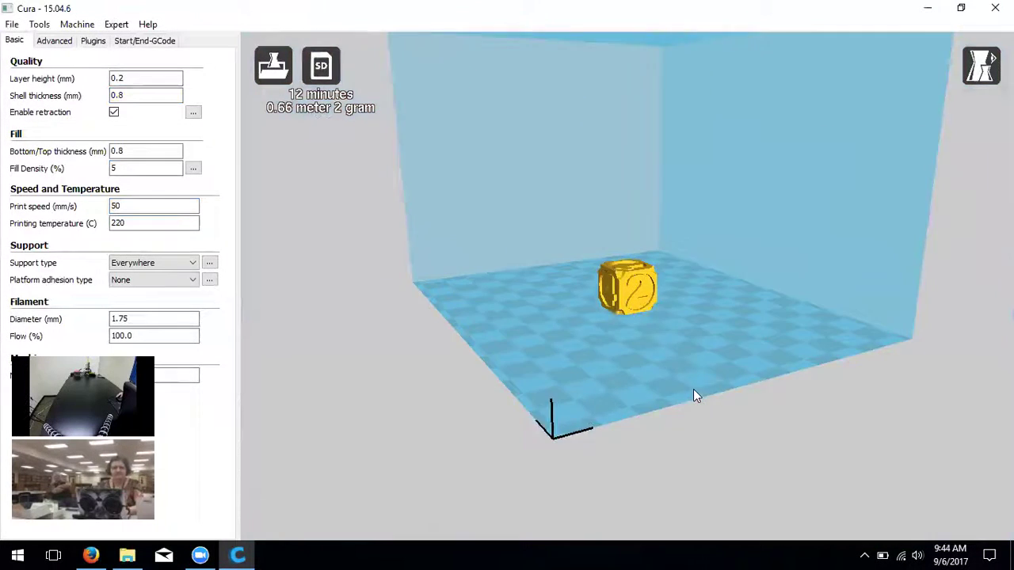
{"action": "scroll", "coordinate": [693, 389], "scroll_direction": "up", "scroll_amount": 4}
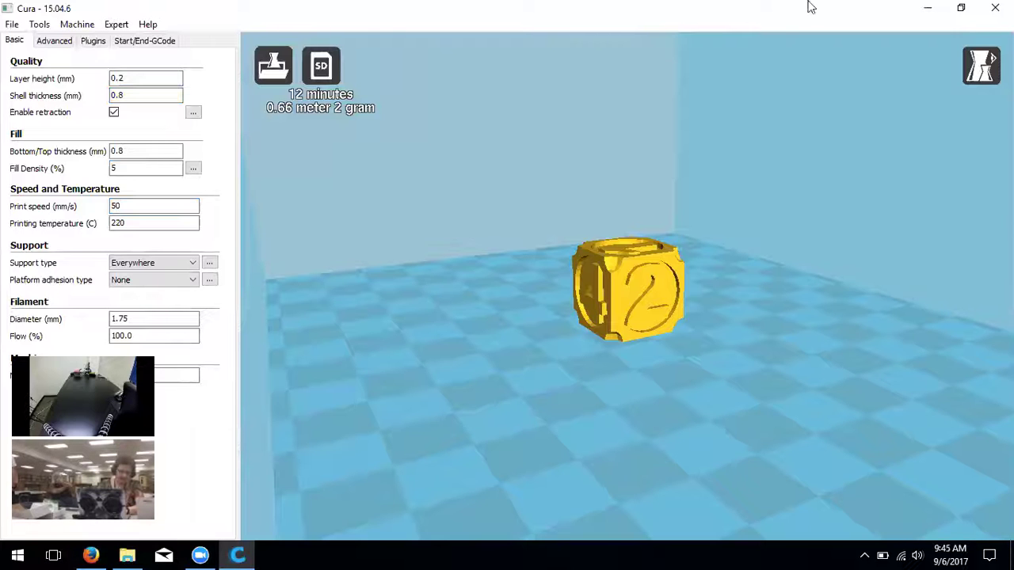
{"action": "left_click", "coordinate": [628, 292]}
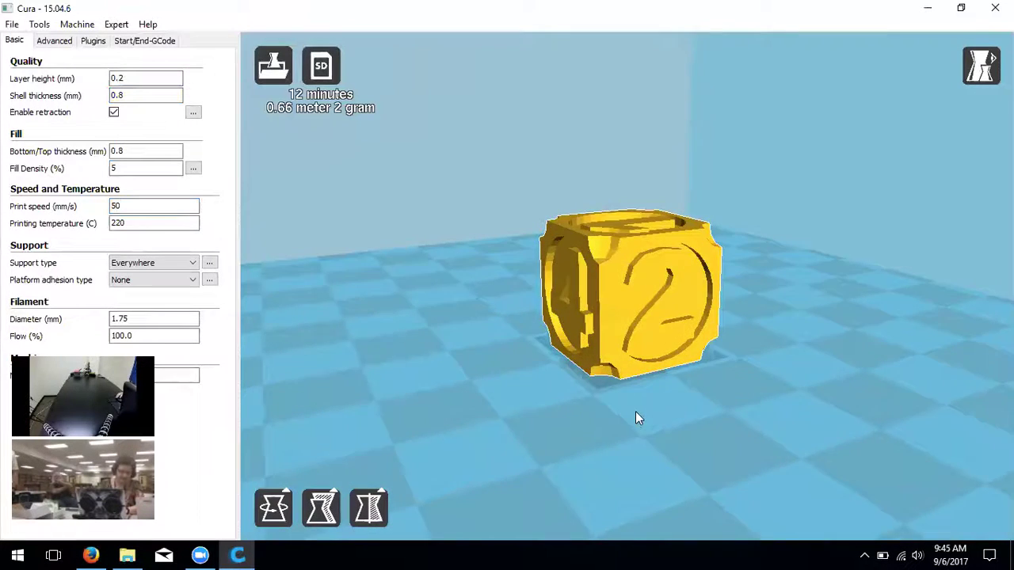
{"action": "scroll", "coordinate": [635, 411], "scroll_direction": "down", "scroll_amount": 2}
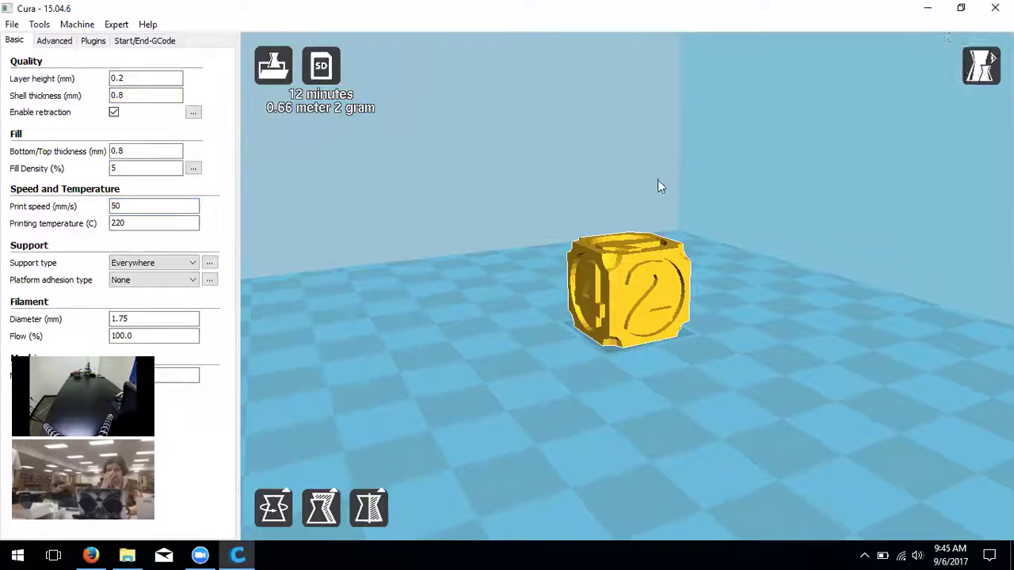
- Switch the dice to the Layers view mode and examine its sliced toolpath from the front
{"action": "left_click", "coordinate": [982, 70]}
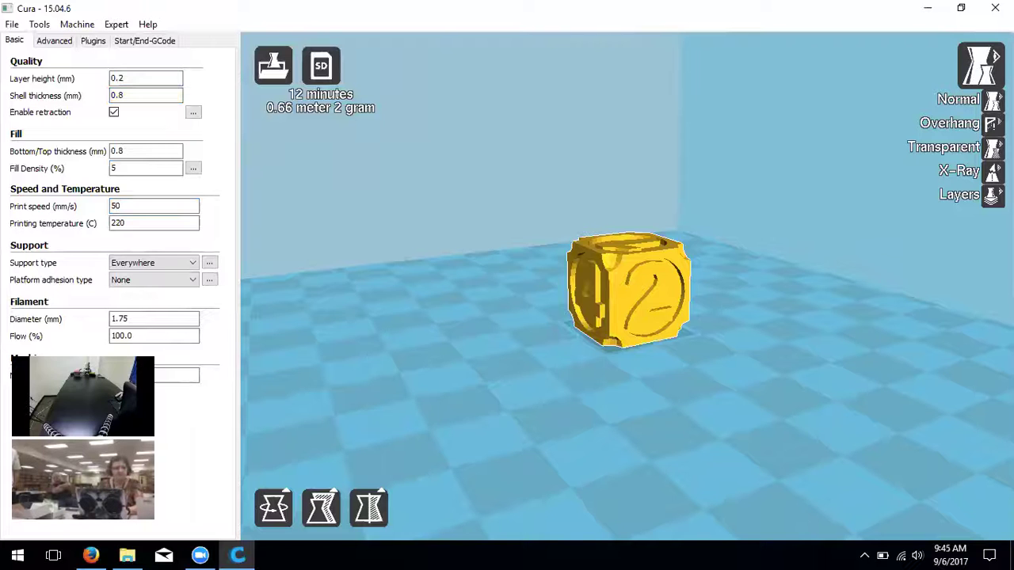
{"action": "left_click", "coordinate": [992, 194]}
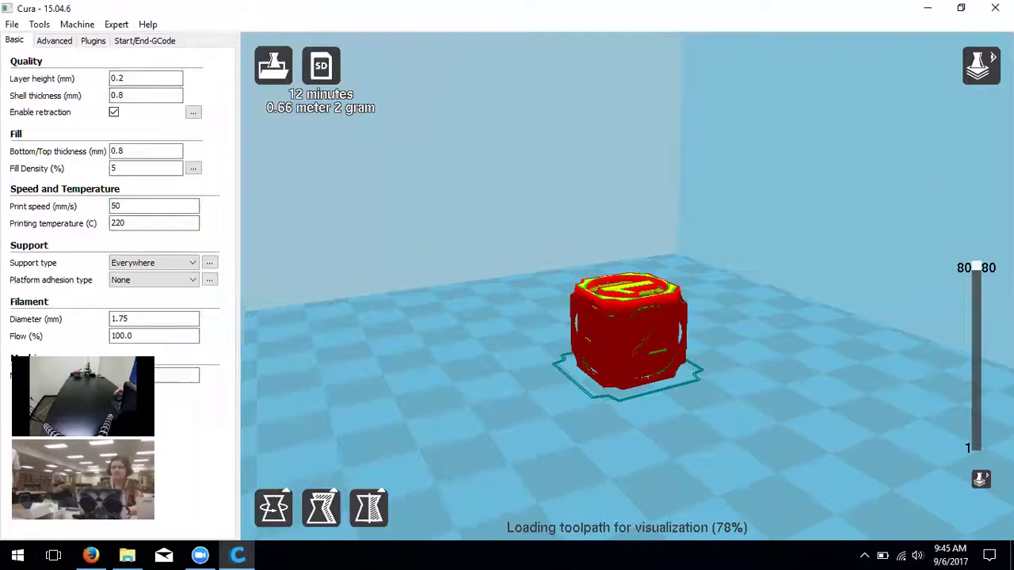
{"action": "right_click_drag", "start_coordinate": [726, 341], "coordinate": [705, 425]}
{"action": "right_click_drag", "start_coordinate": [610, 414], "coordinate": [658, 419]}
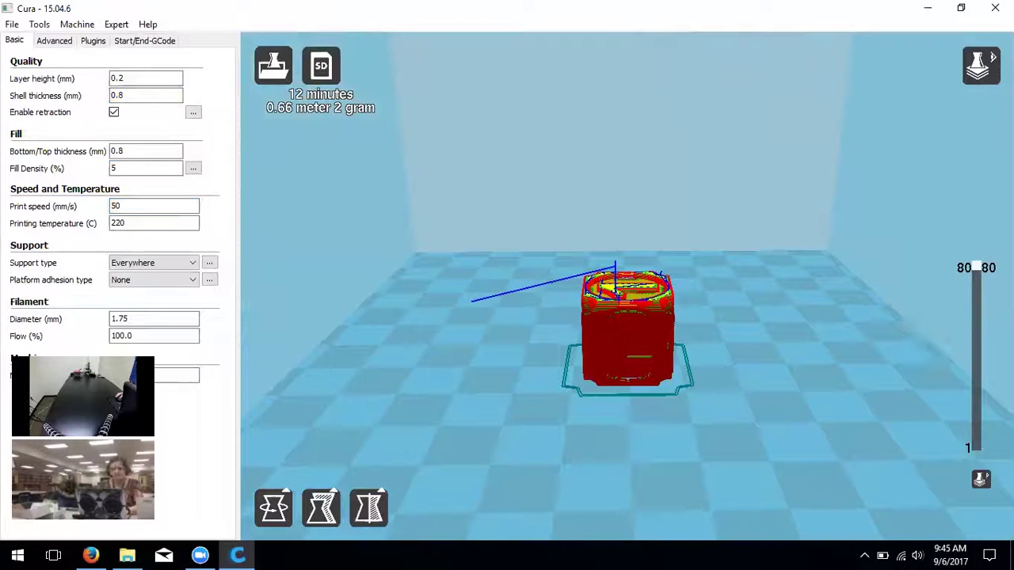
- Examine the inside of the sliced dice by showing it up to layer 50, layer 1 and layer 46
{"action": "left_click_drag", "start_coordinate": [972, 269], "coordinate": [978, 336]}
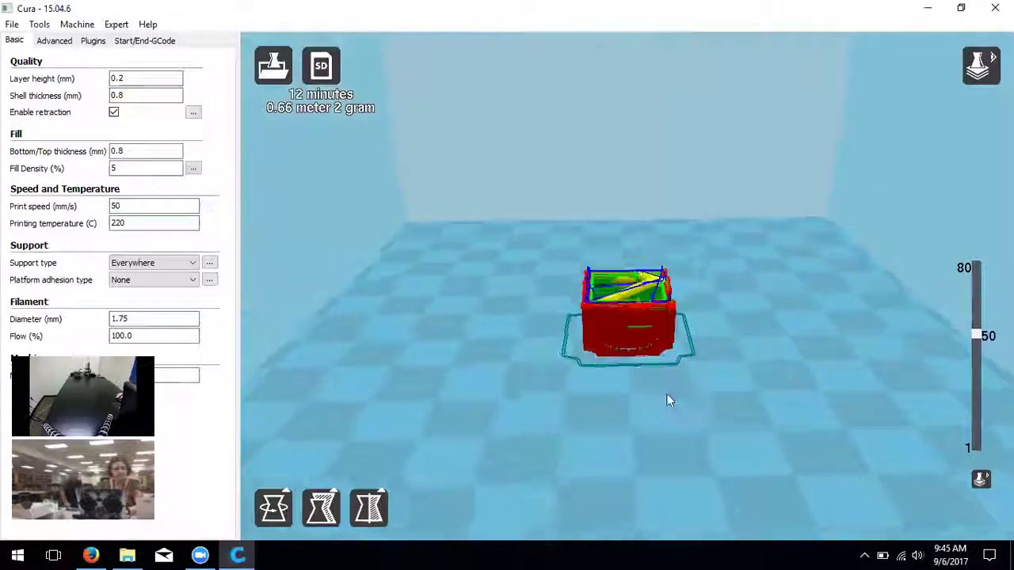
{"action": "right_click_drag", "start_coordinate": [668, 398], "coordinate": [654, 329]}
{"action": "scroll", "coordinate": [653, 322], "scroll_direction": "up", "scroll_amount": 5}
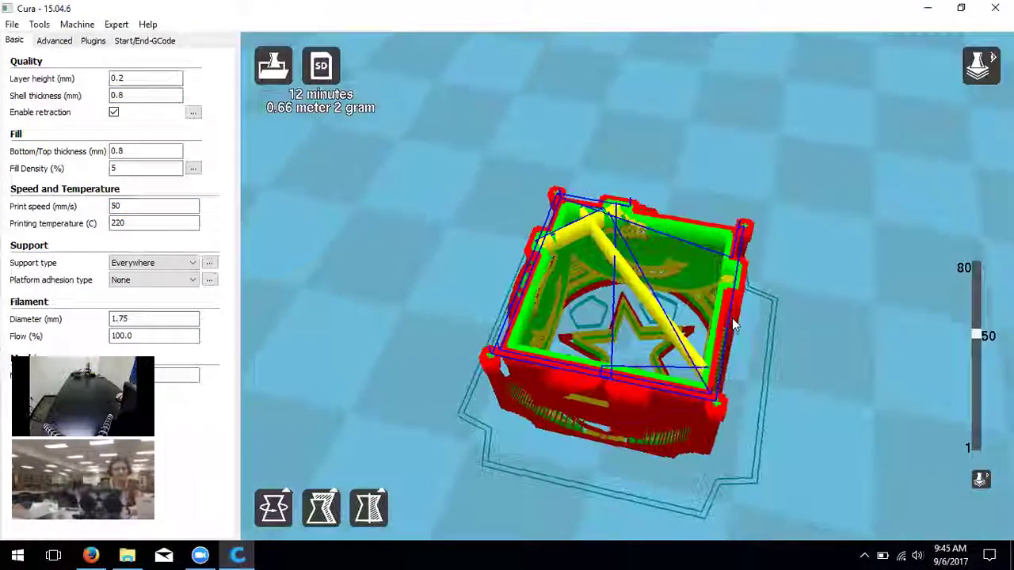
{"action": "left_click_drag", "start_coordinate": [977, 336], "coordinate": [979, 448]}
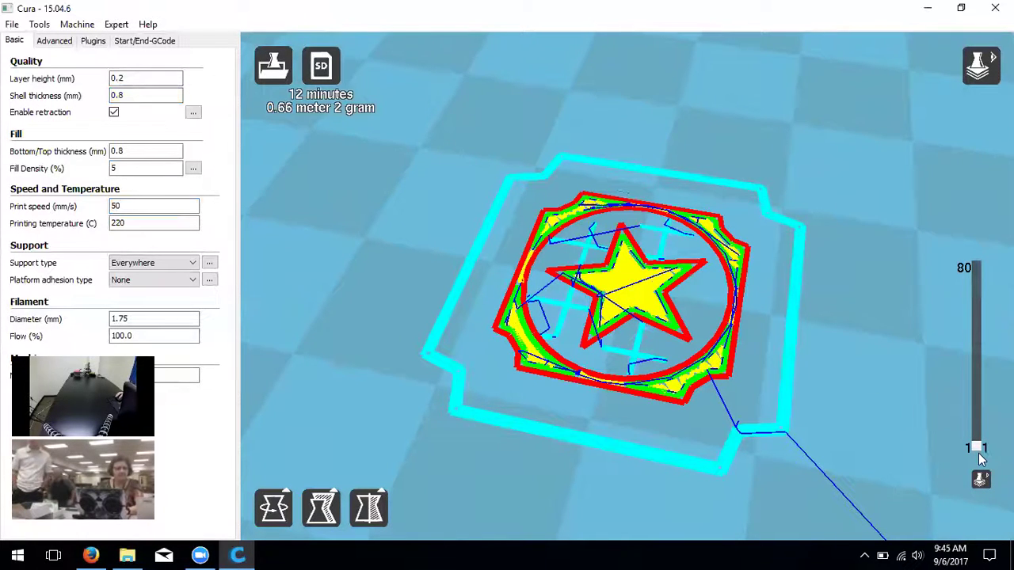
{"action": "left_click_drag", "start_coordinate": [979, 449], "coordinate": [971, 345]}
{"action": "right_click_drag", "start_coordinate": [697, 417], "coordinate": [648, 186]}
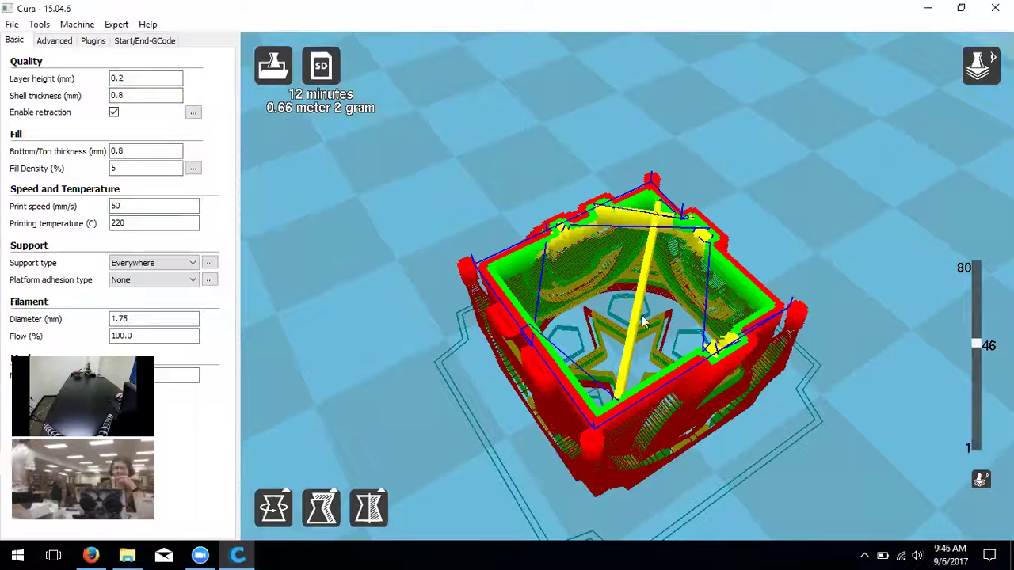
- Set the fill density to 20 % for the dice
{"action": "double_click", "coordinate": [119, 168]}
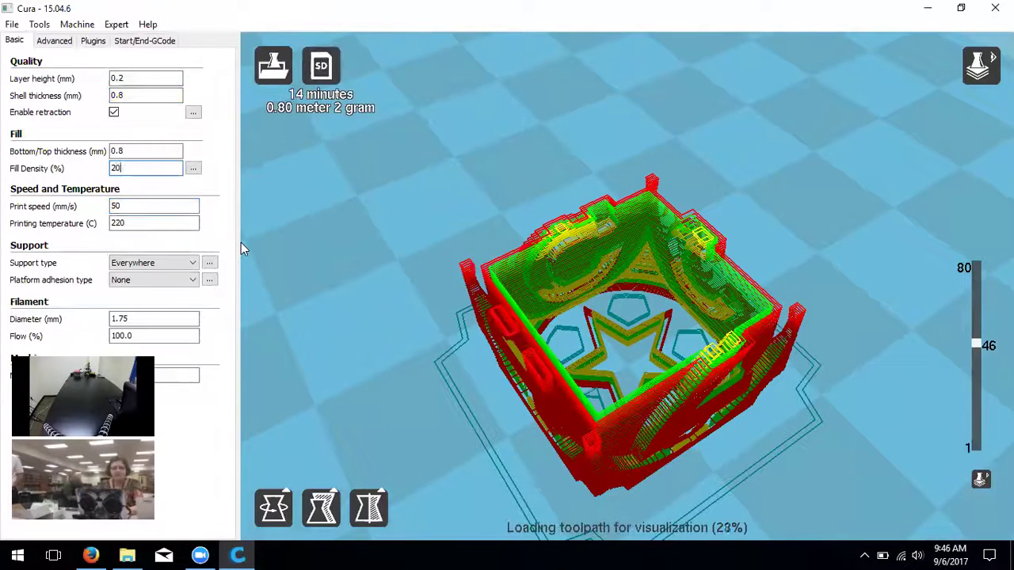
{"action": "left_click", "coordinate": [600, 332]}
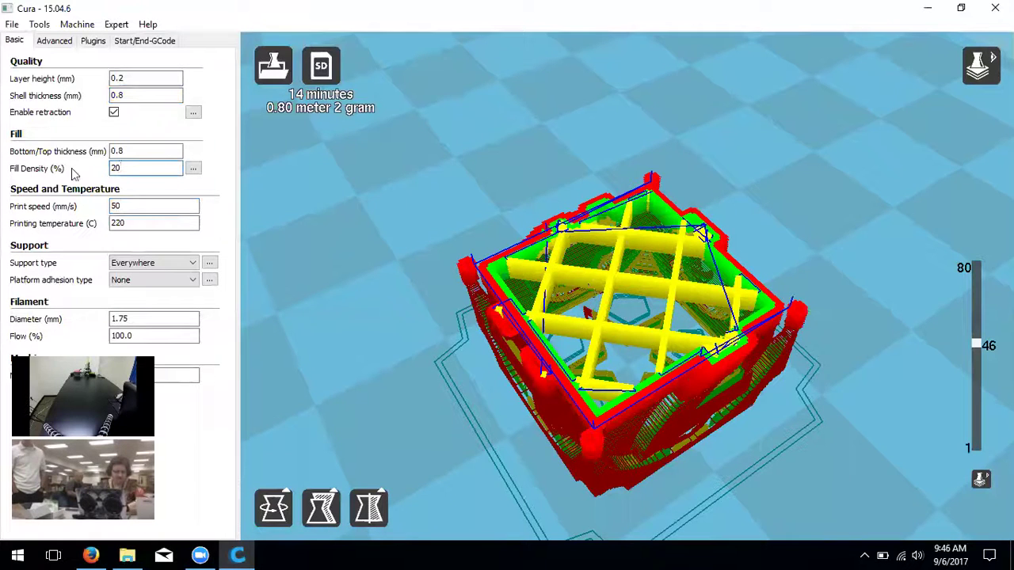
- Set the fill density to 5 % and show the sliced dice up to layer 80
{"action": "key", "text": "ctrl+a"}
{"action": "key", "text": "BackSpace"}
{"action": "type", "text": "5"}
{"action": "right_click_drag", "start_coordinate": [317, 254], "coordinate": [713, 333]}
{"action": "left_click_drag", "start_coordinate": [978, 344], "coordinate": [980, 226]}
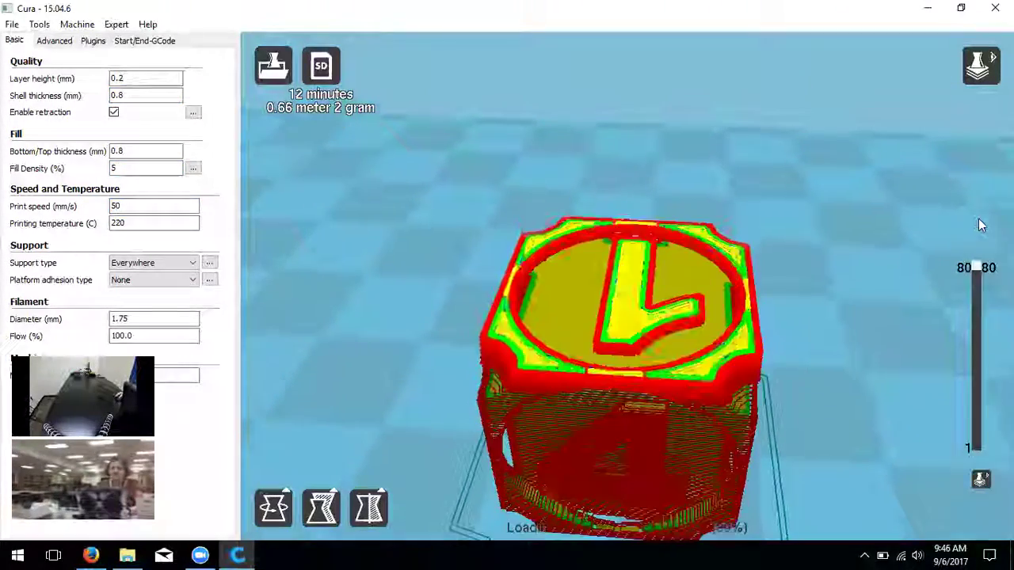
{"action": "right_click_drag", "start_coordinate": [981, 226], "coordinate": [771, 362]}
{"action": "scroll", "coordinate": [772, 362], "scroll_direction": "down", "scroll_amount": 3}
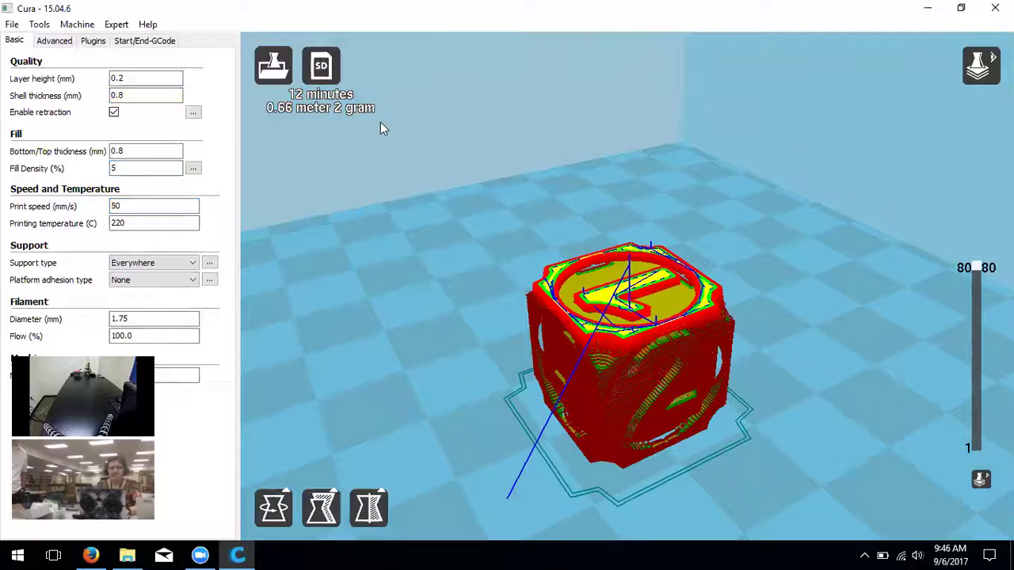
- Save the dice's toolpath to the NWA3D (E:) drive as Six Sided Dice (d6).gcode and check the file in the drive's folder
{"action": "scroll", "coordinate": [497, 273], "scroll_direction": "down", "scroll_amount": 5}
{"action": "mouse_move", "coordinate": [524, 383]}
{"action": "right_mouse_down"}
{"action": "mouse_move", "coordinate": [536, 394]}
{"action": "mouse_move", "coordinate": [528, 389]}
{"action": "right_mouse_up"}
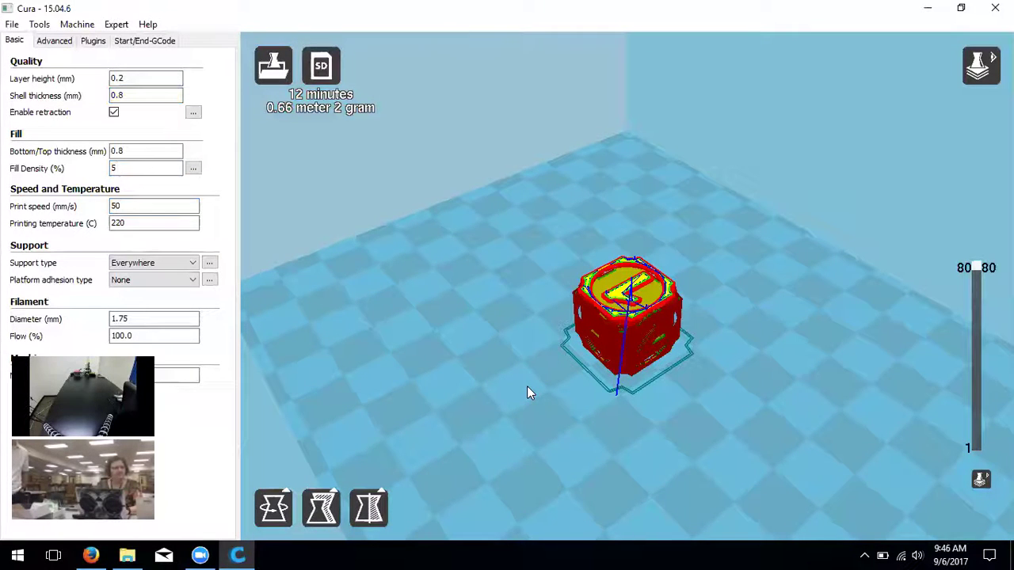
{"action": "right_click_drag", "start_coordinate": [584, 398], "coordinate": [530, 432]}
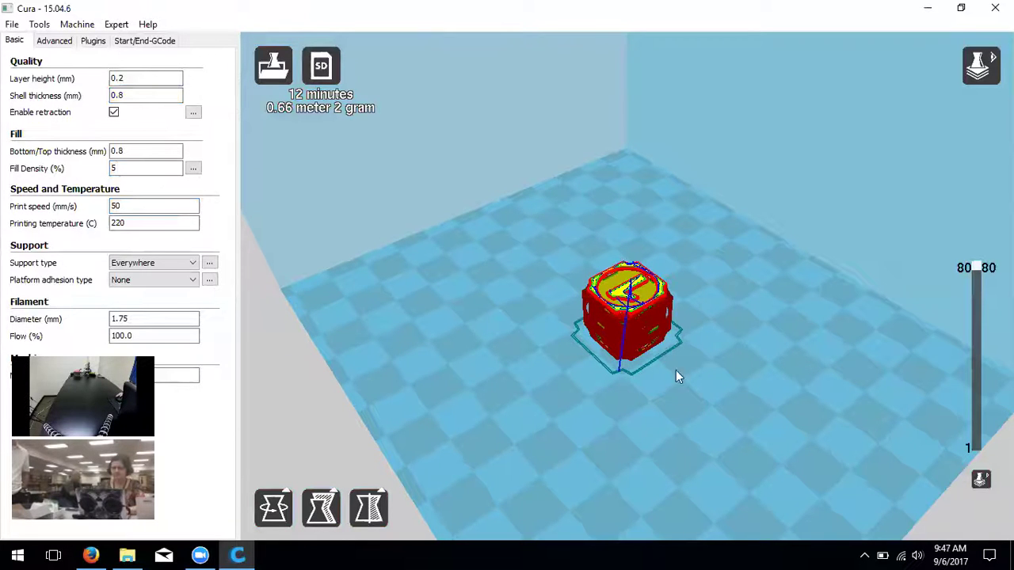
{"action": "left_click", "coordinate": [12, 25]}
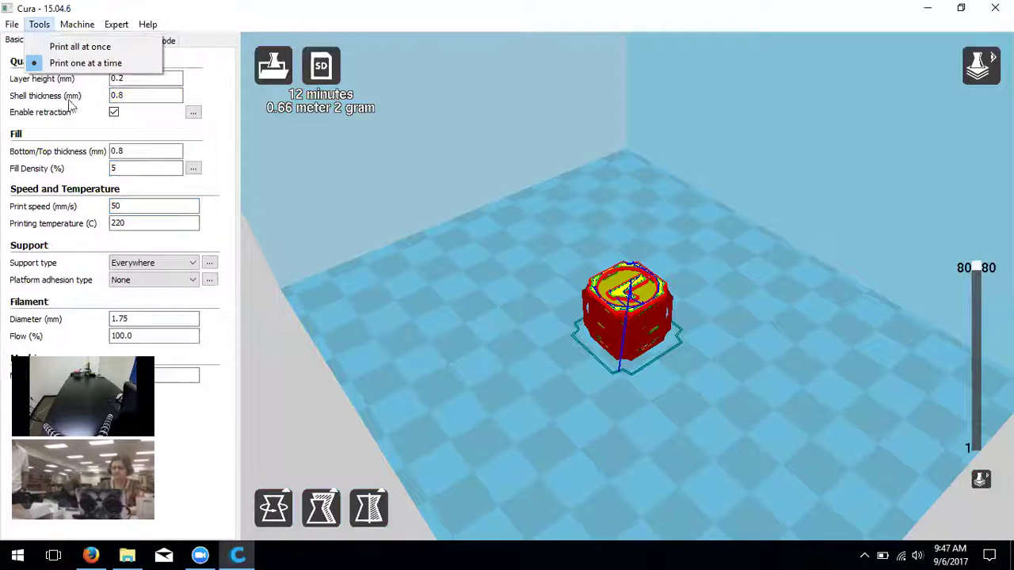
{"action": "left_click", "coordinate": [321, 74]}
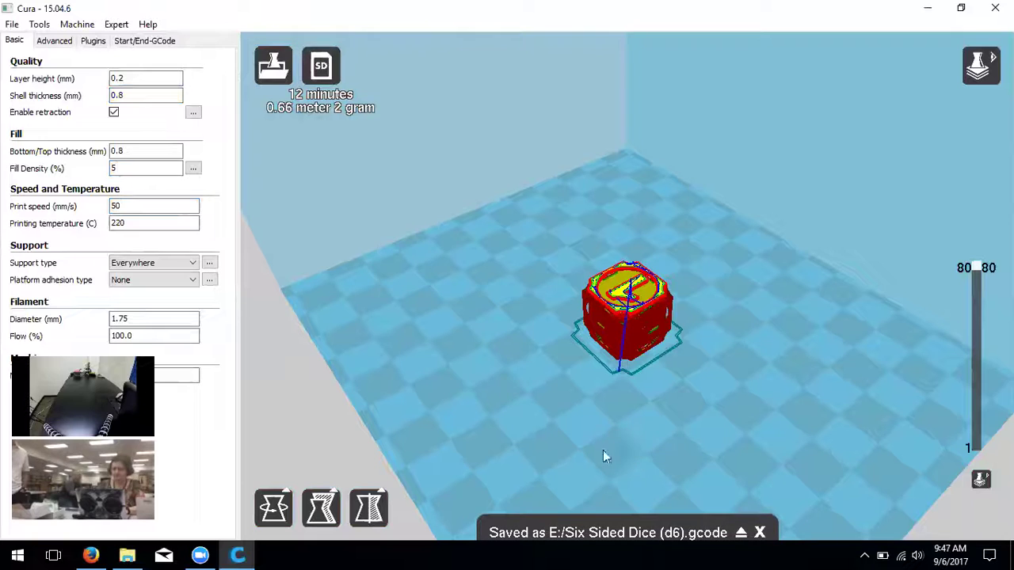
{"action": "left_click", "coordinate": [547, 545]}
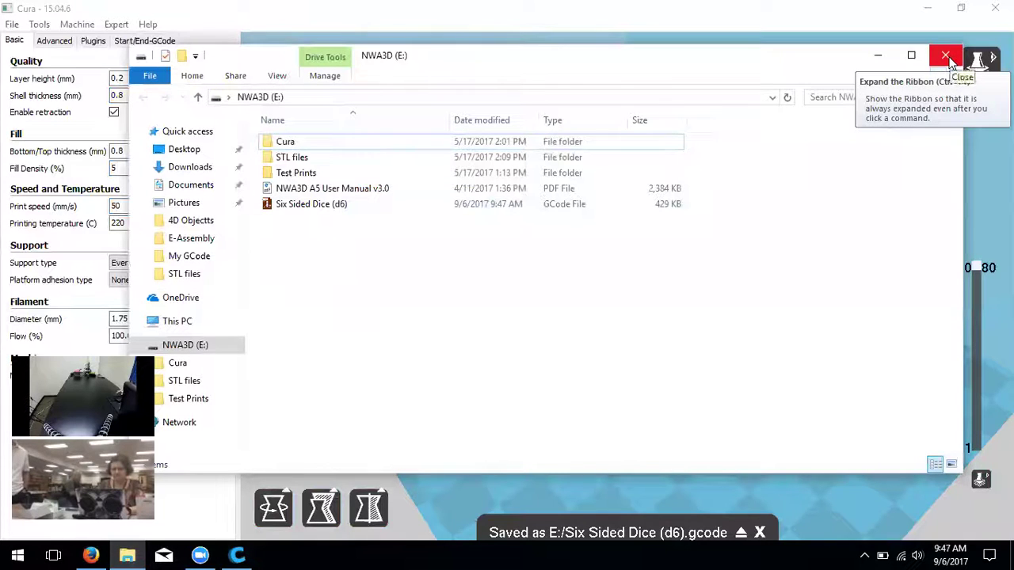
{"action": "left_click", "coordinate": [947, 57]}
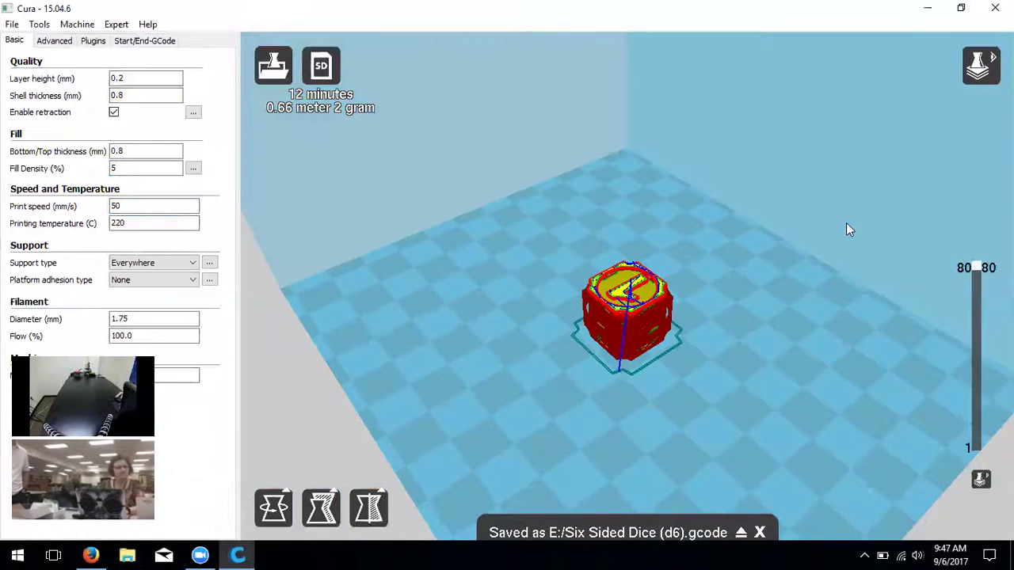
{"action": "scroll", "coordinate": [609, 437], "scroll_direction": "down", "scroll_amount": 4}
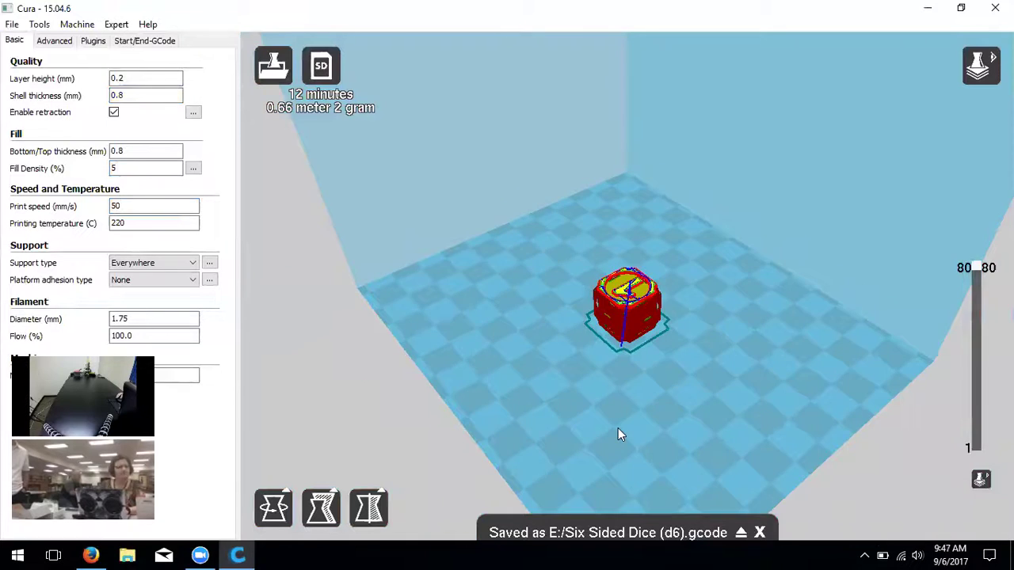
{"action": "right_click_drag", "start_coordinate": [626, 438], "coordinate": [611, 419]}
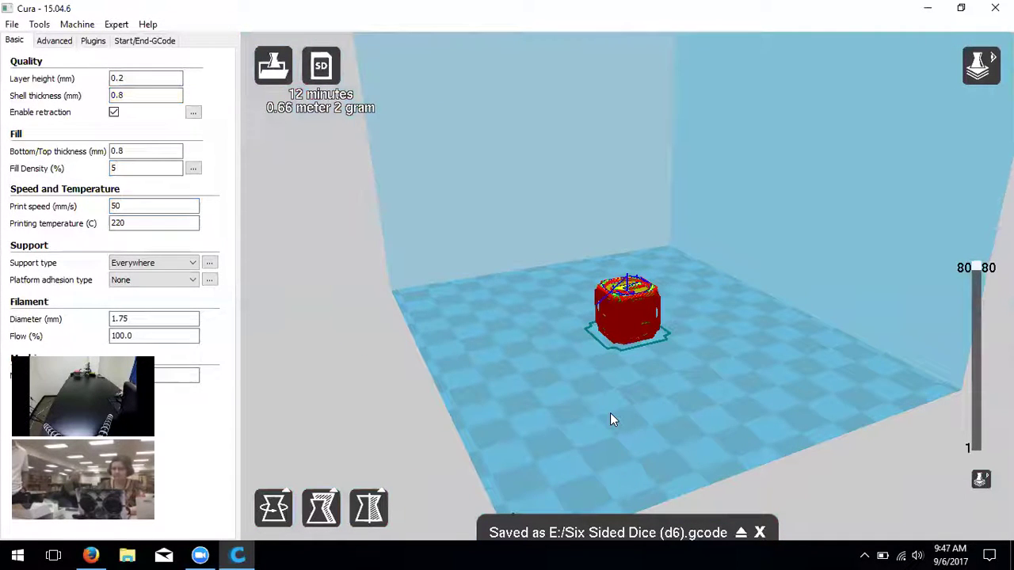
{"action": "right_click_drag", "start_coordinate": [559, 371], "coordinate": [581, 389]}
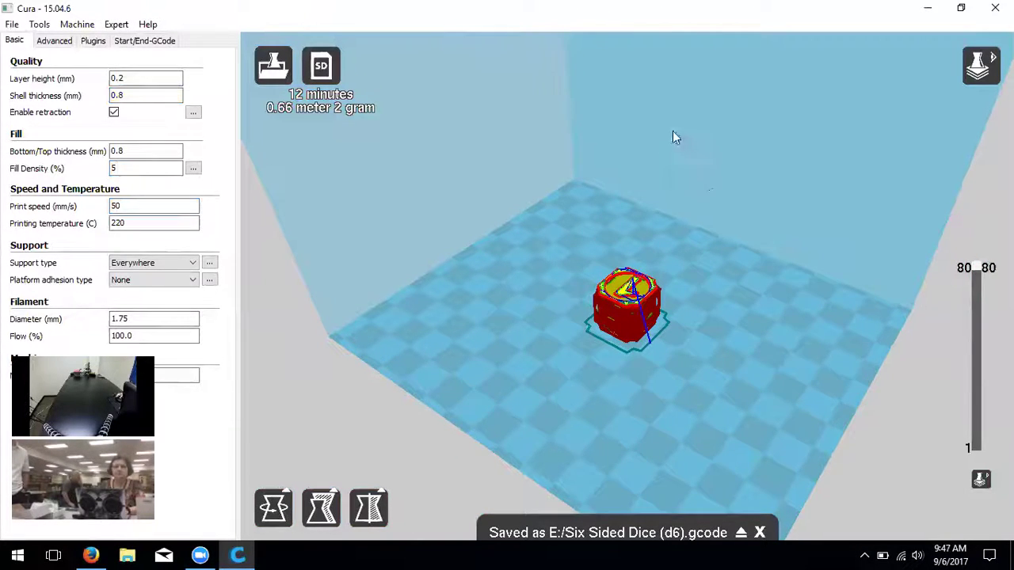
- Close Cura and eject the NWA3D (E:) drive in File Explorer
{"action": "left_click", "coordinate": [995, 7]}
{"action": "left_click", "coordinate": [127, 556]}
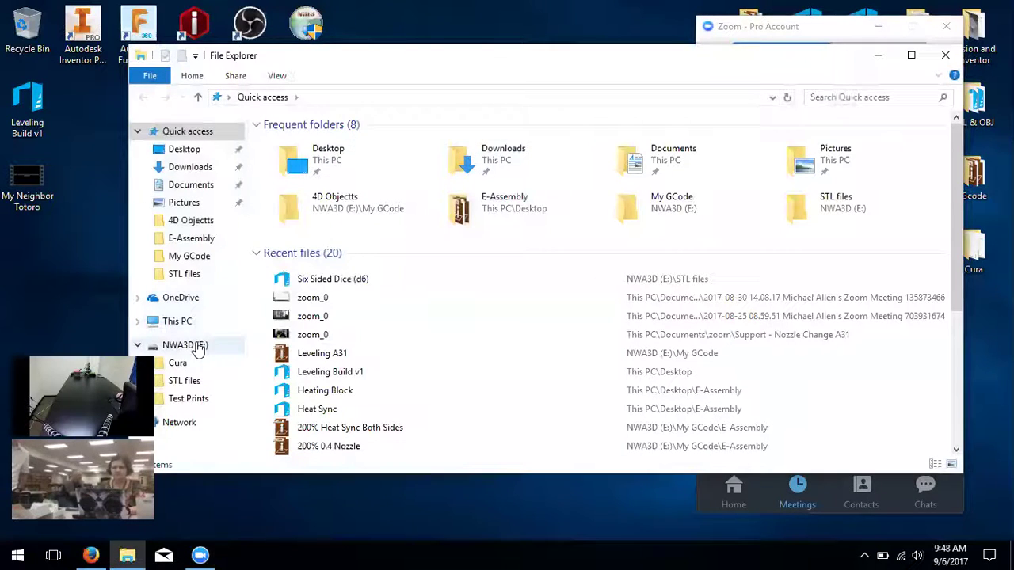
{"action": "right_click", "coordinate": [198, 346]}
{"action": "left_click", "coordinate": [254, 426]}
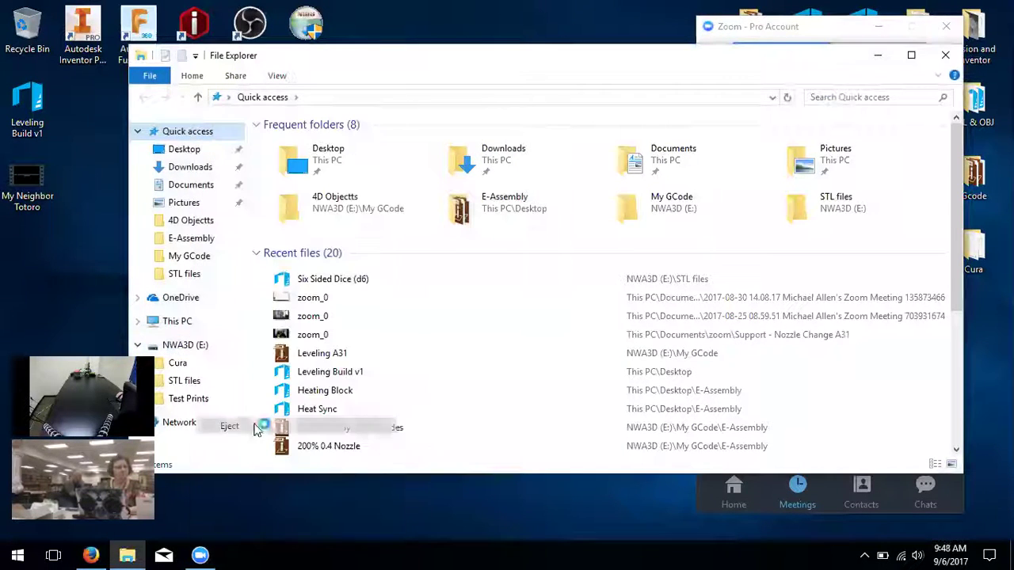
{"action": "left_click", "coordinate": [945, 55]}
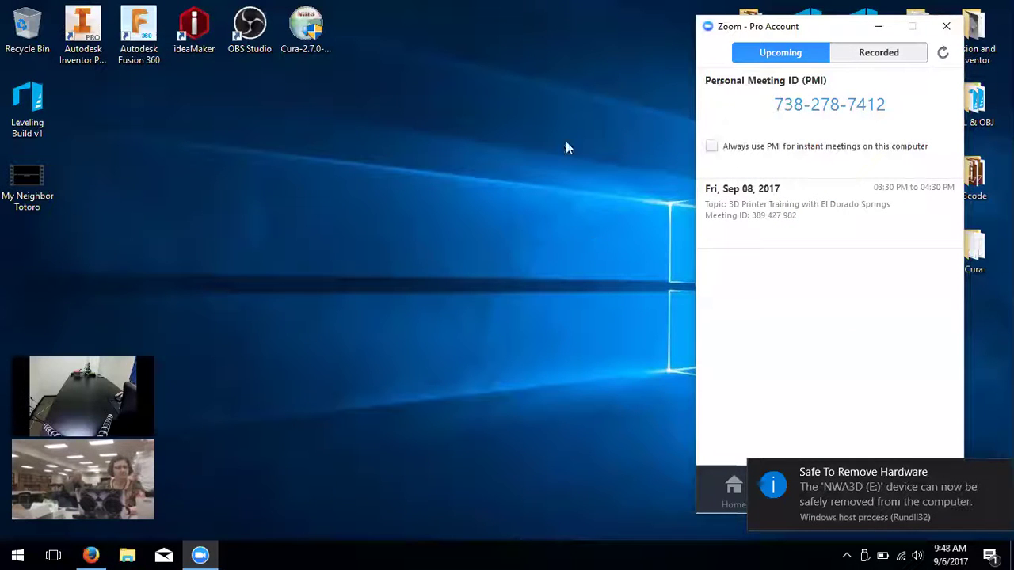